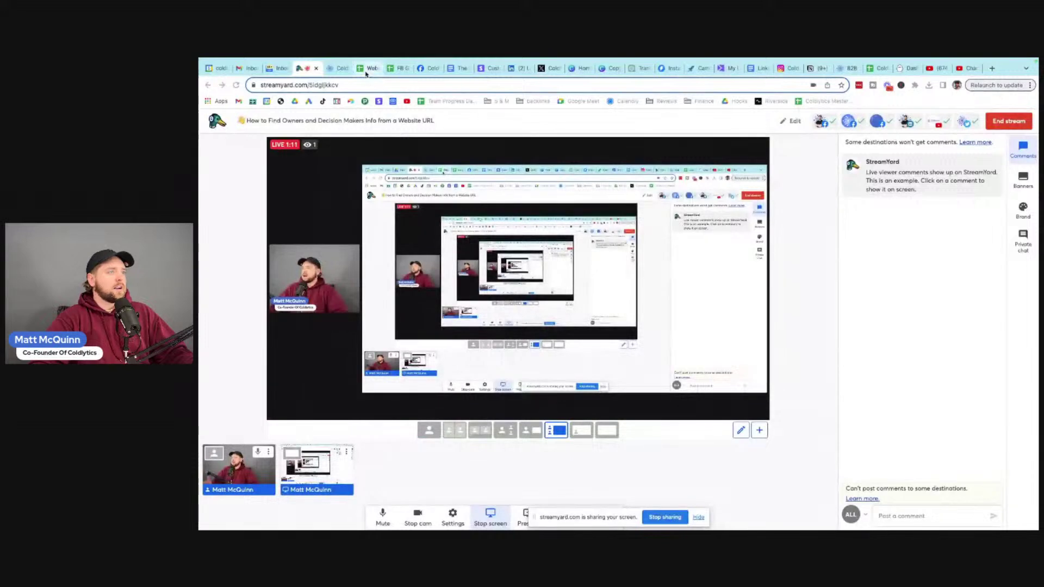
- Switch to the Website Enrichment Sample spreadsheet and look over its Websites column
{"action": "left_click", "coordinate": [366, 69]}
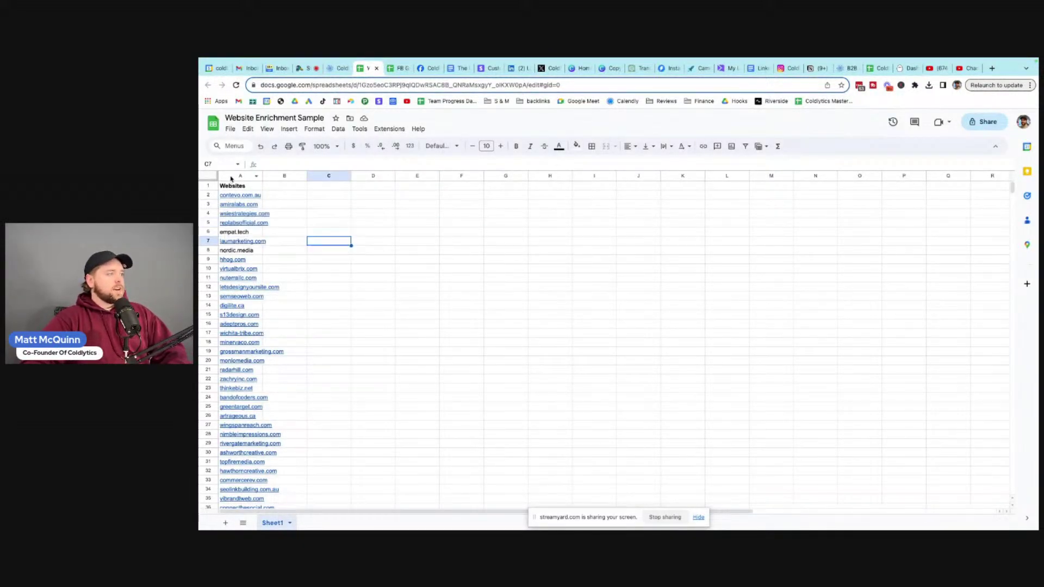
{"action": "left_click", "coordinate": [231, 179]}
{"action": "left_click", "coordinate": [311, 249]}
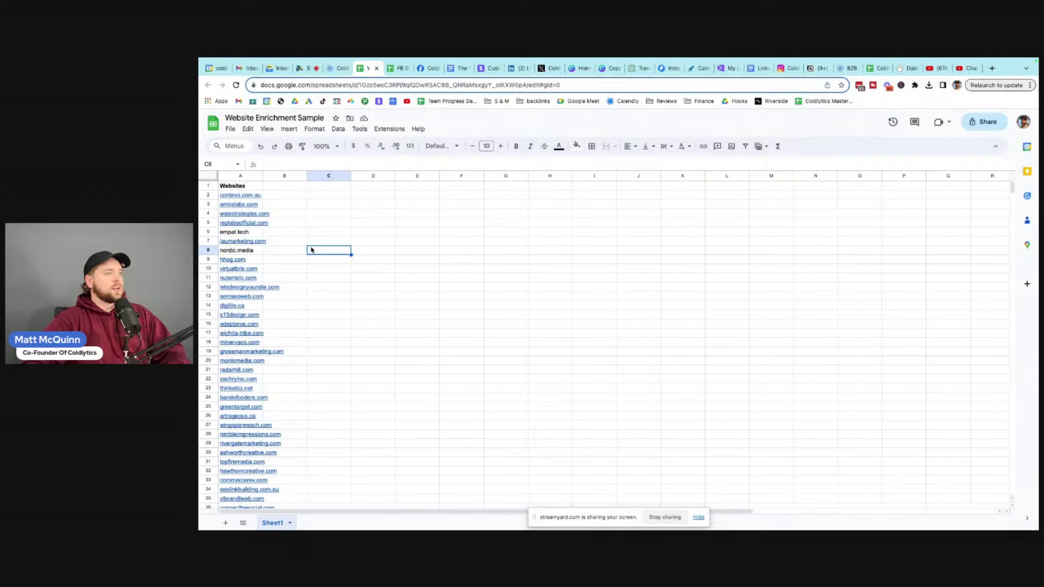
{"action": "left_click", "coordinate": [242, 175]}
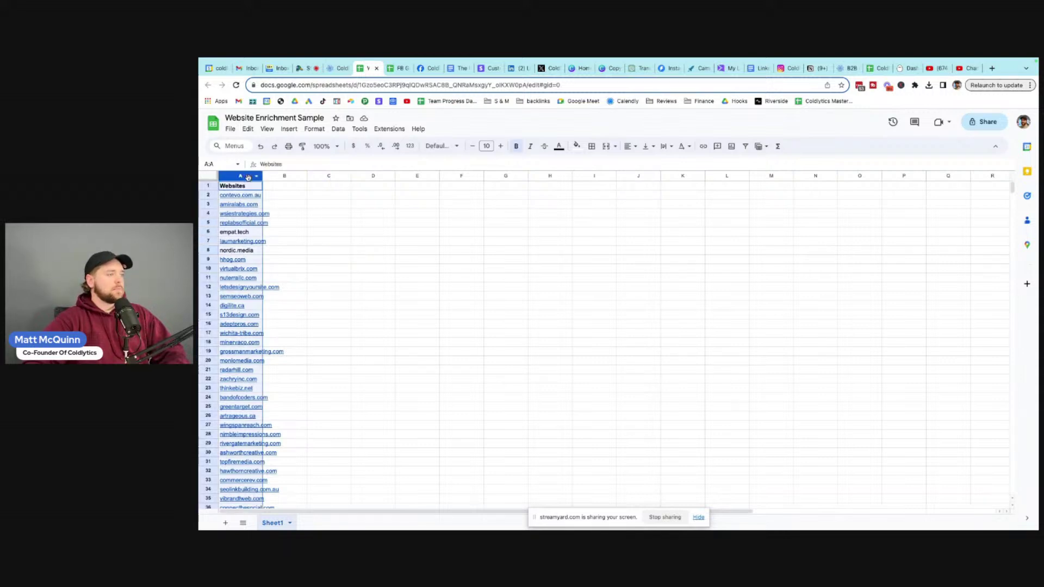
{"action": "left_click", "coordinate": [298, 296]}
{"action": "scroll", "coordinate": [298, 297], "scroll_direction": "down", "scroll_amount": 5}
{"action": "scroll", "coordinate": [298, 298], "scroll_direction": "down", "scroll_amount": 2}
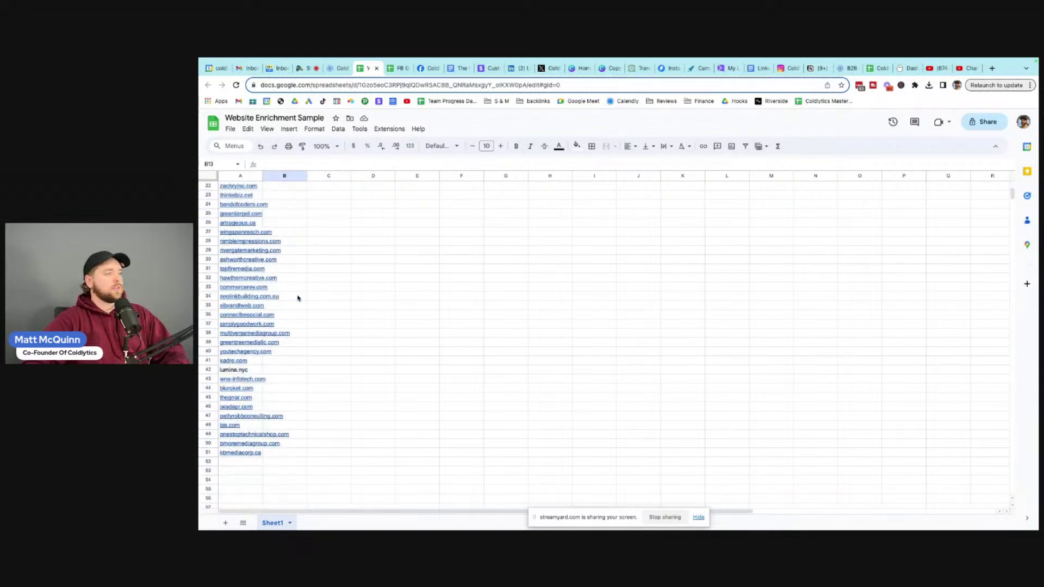
{"action": "scroll", "coordinate": [298, 298], "scroll_direction": "up", "scroll_amount": 7}
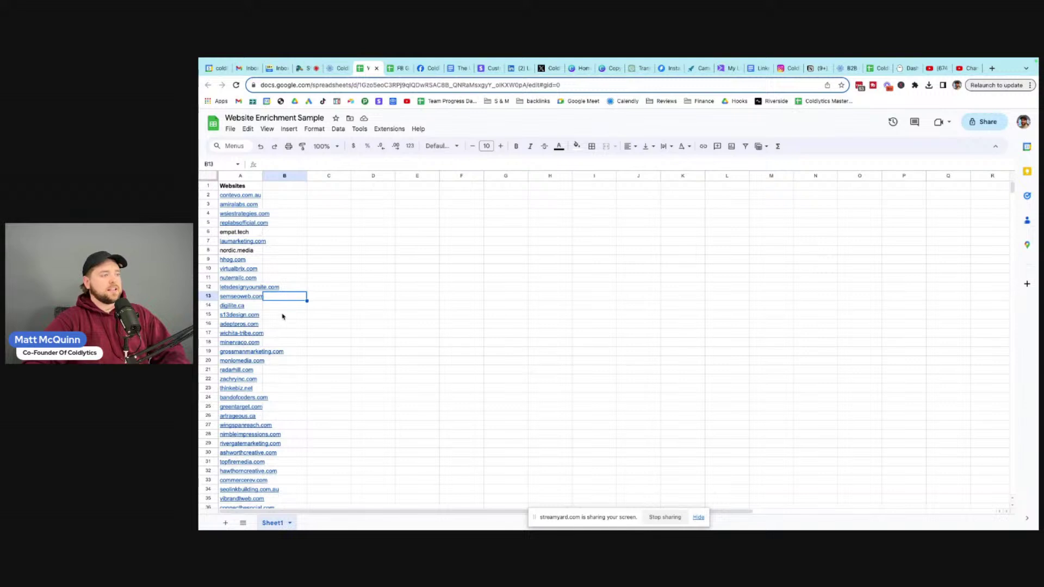
{"action": "left_click", "coordinate": [318, 253]}
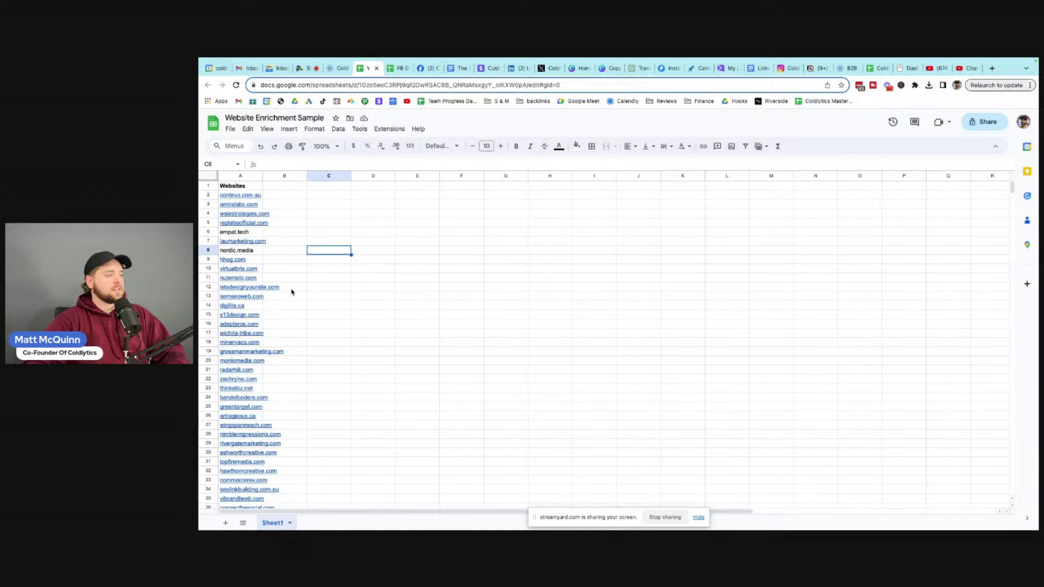
- Set the sheet's general access to Anyone with the link and copy the share link
{"action": "left_click", "coordinate": [994, 123]}
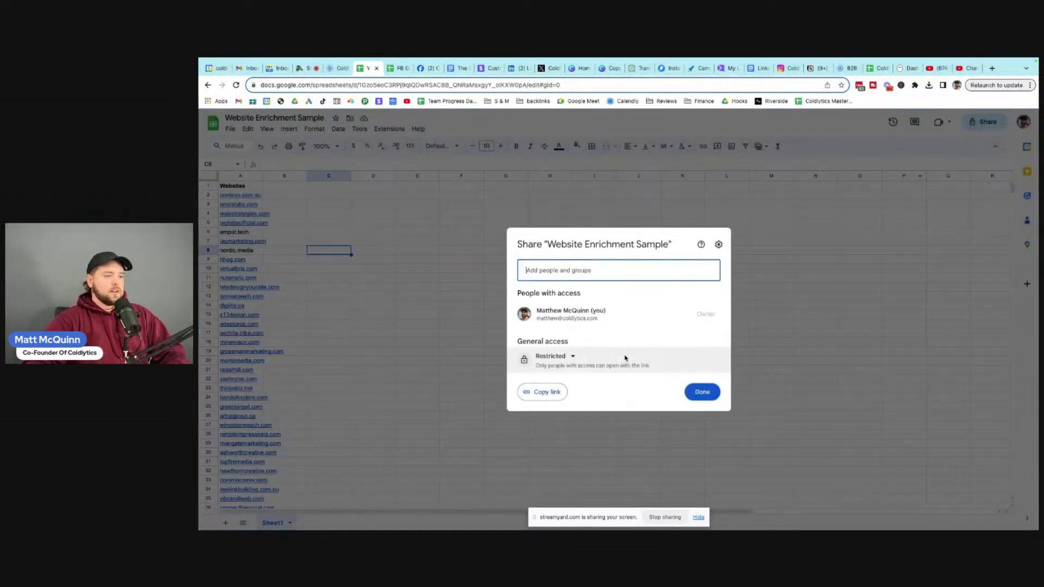
{"action": "left_click", "coordinate": [559, 360]}
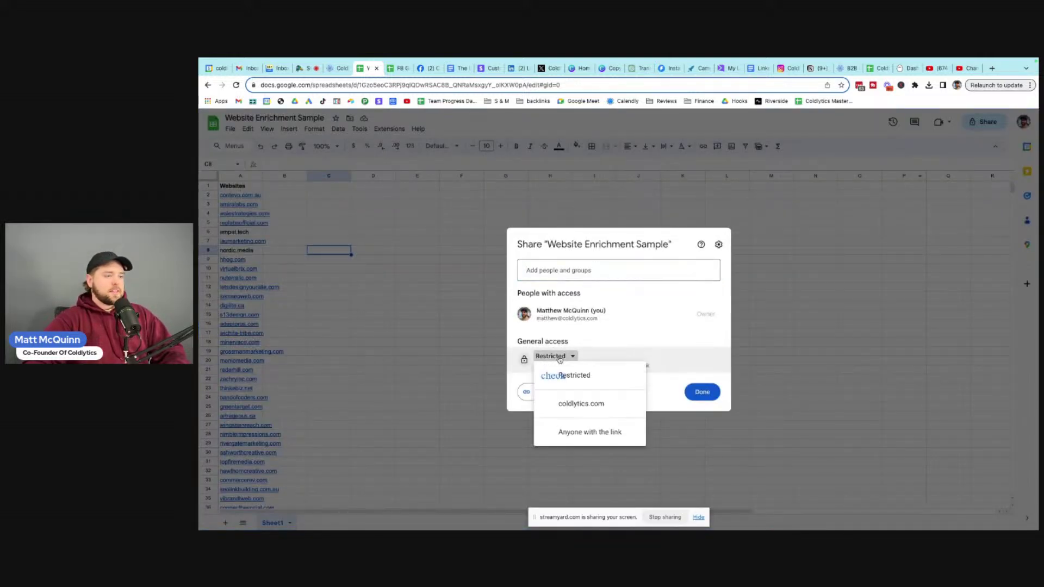
{"action": "left_click", "coordinate": [580, 432]}
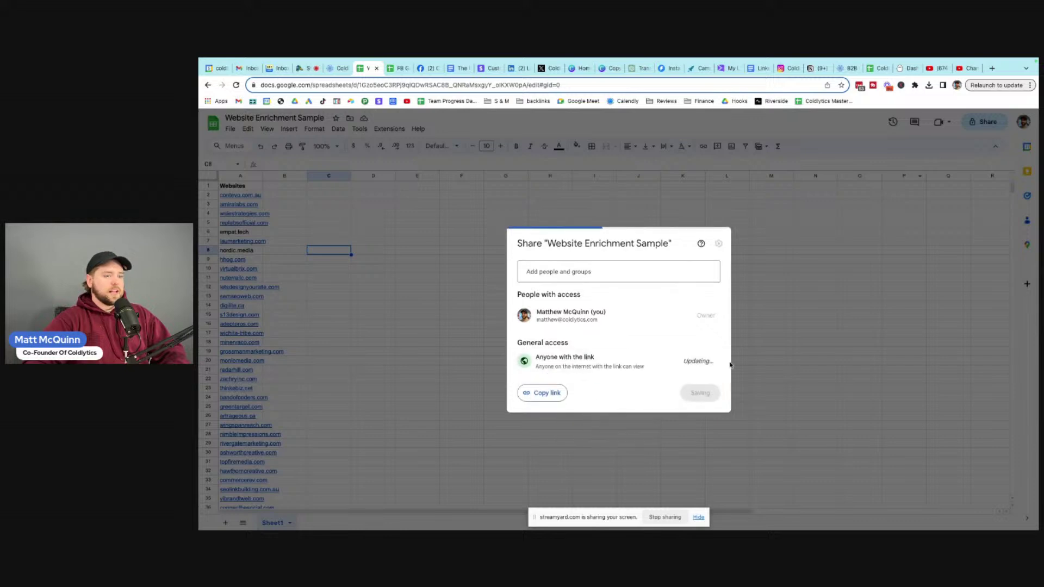
{"action": "left_click", "coordinate": [535, 393]}
{"action": "left_click", "coordinate": [700, 392]}
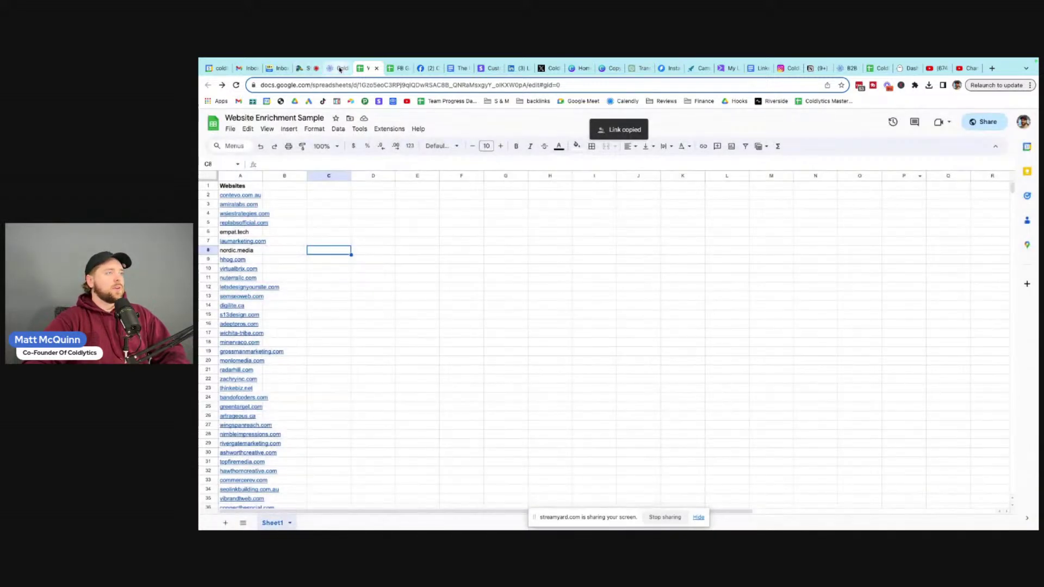
- From the Coldlytics Your Tasks dashboard, create a new task
{"action": "left_click", "coordinate": [339, 69]}
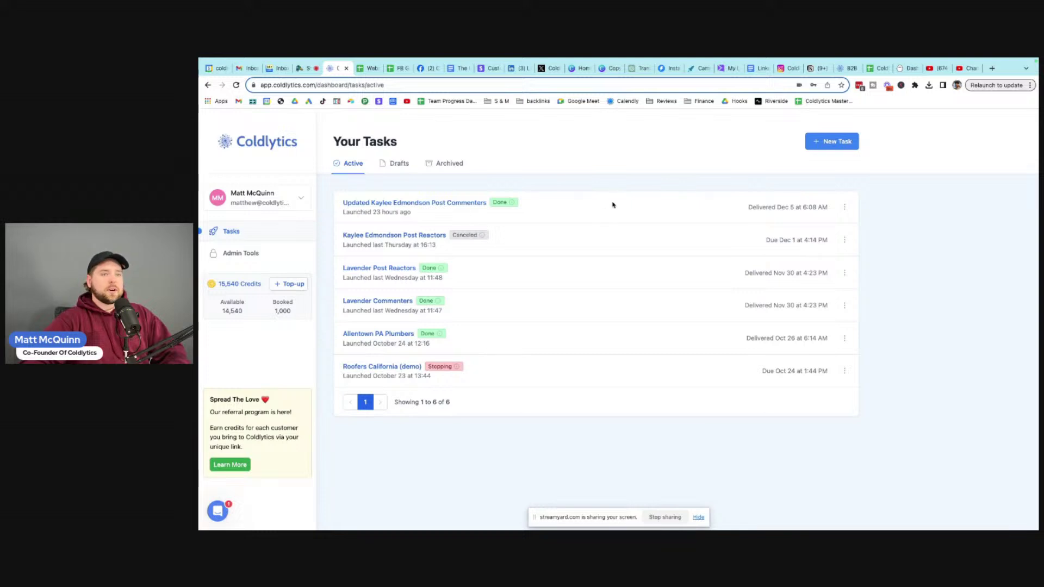
{"action": "left_click", "coordinate": [831, 143]}
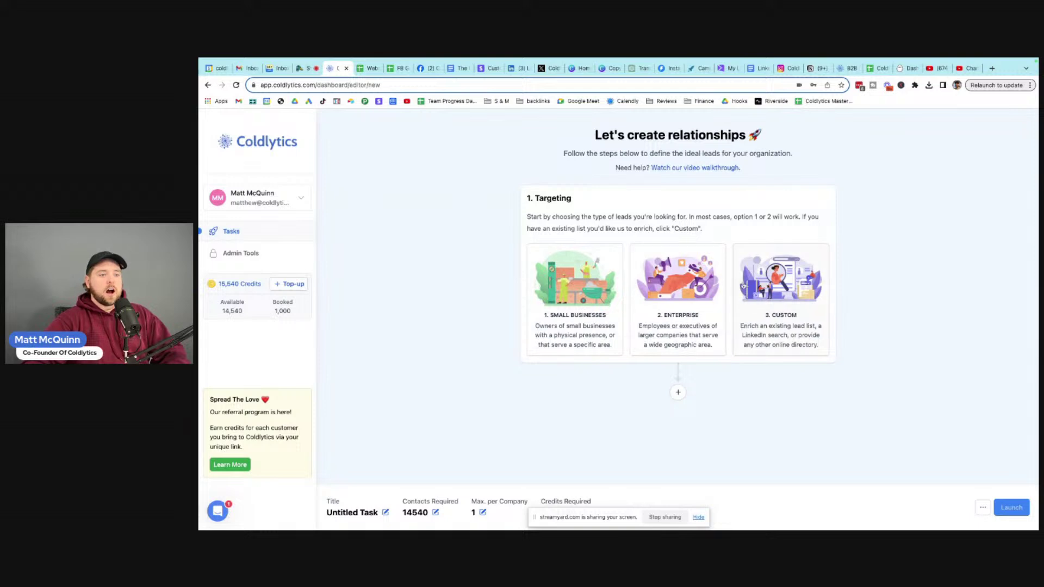
- Choose Custom targeting and add the pasted spreadsheet link as a Google Sheet data source
{"action": "left_click", "coordinate": [802, 308]}
{"action": "scroll", "coordinate": [738, 294], "scroll_direction": "down", "scroll_amount": 2}
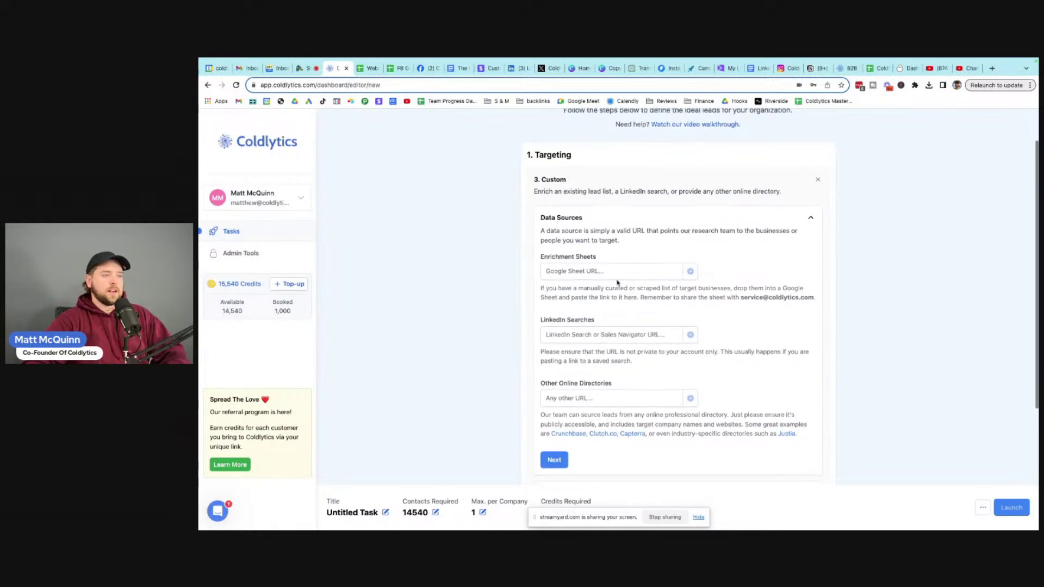
{"action": "left_click", "coordinate": [599, 271]}
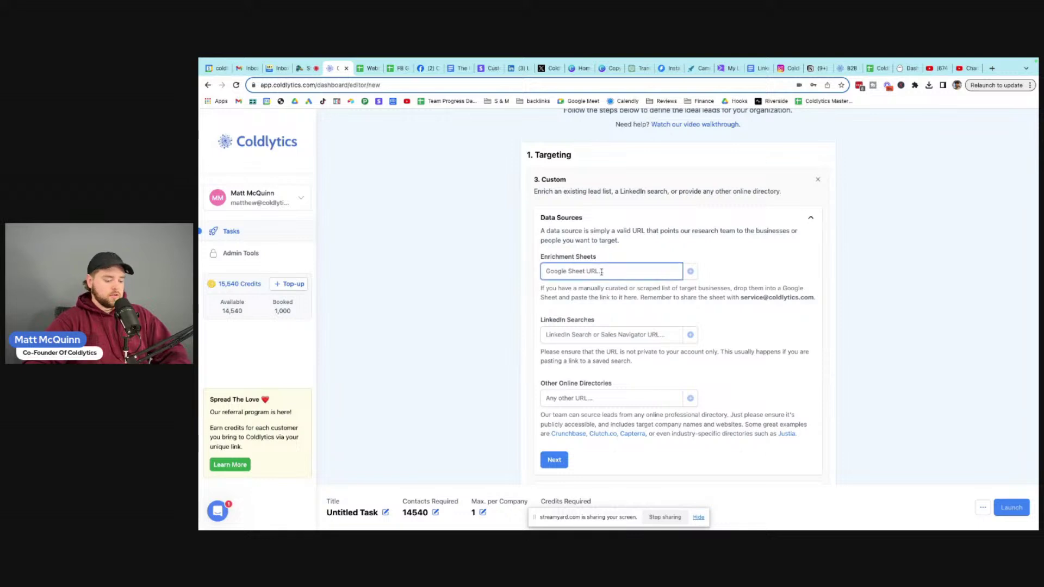
{"action": "key", "text": "ctrl+v"}
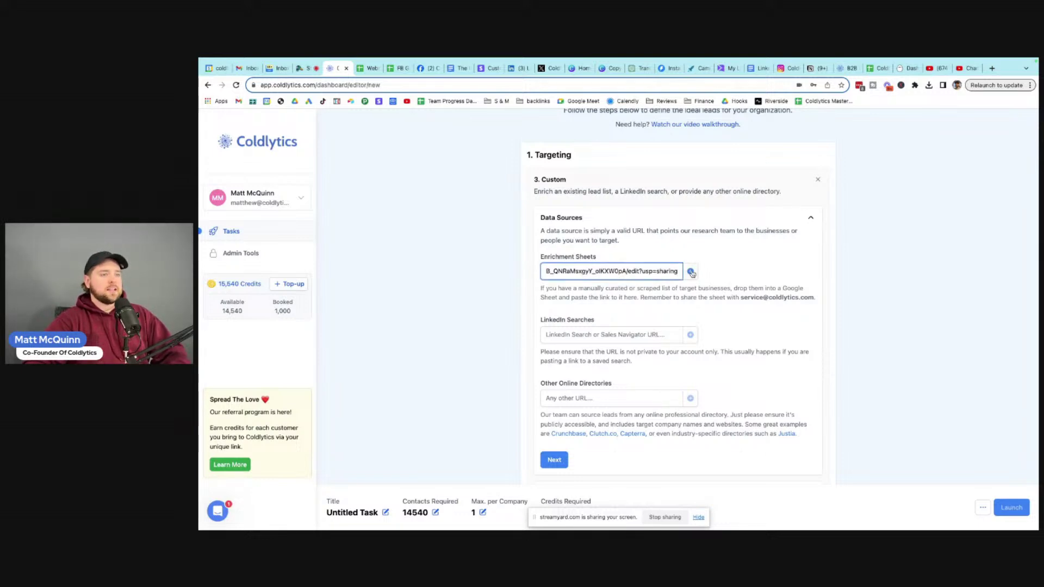
{"action": "left_click", "coordinate": [690, 271]}
- Recheck the spreadsheet's sharing settings, then return to the Coldlytics task editor
{"action": "left_click", "coordinate": [365, 68]}
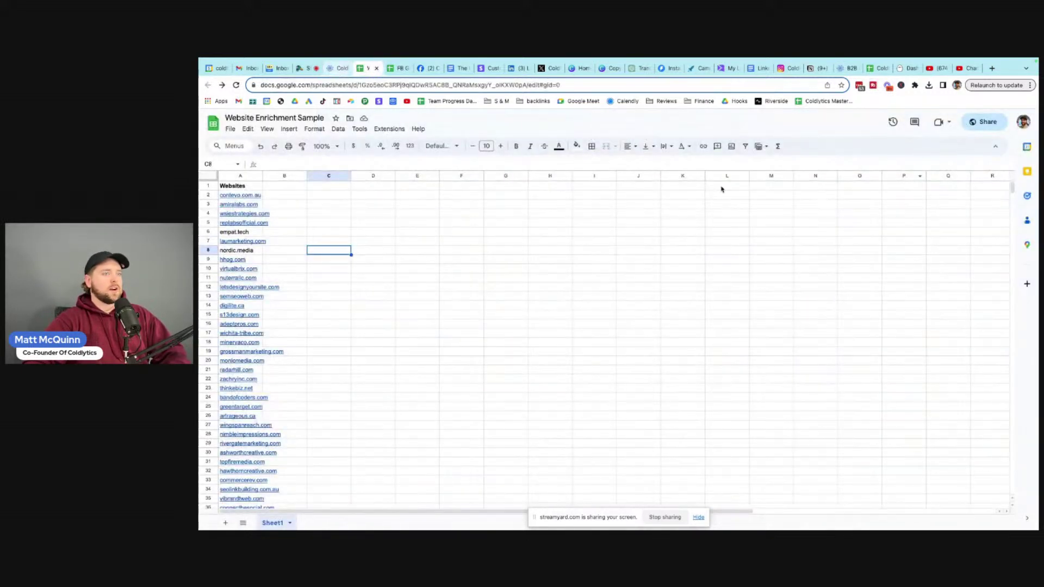
{"action": "left_click", "coordinate": [978, 126]}
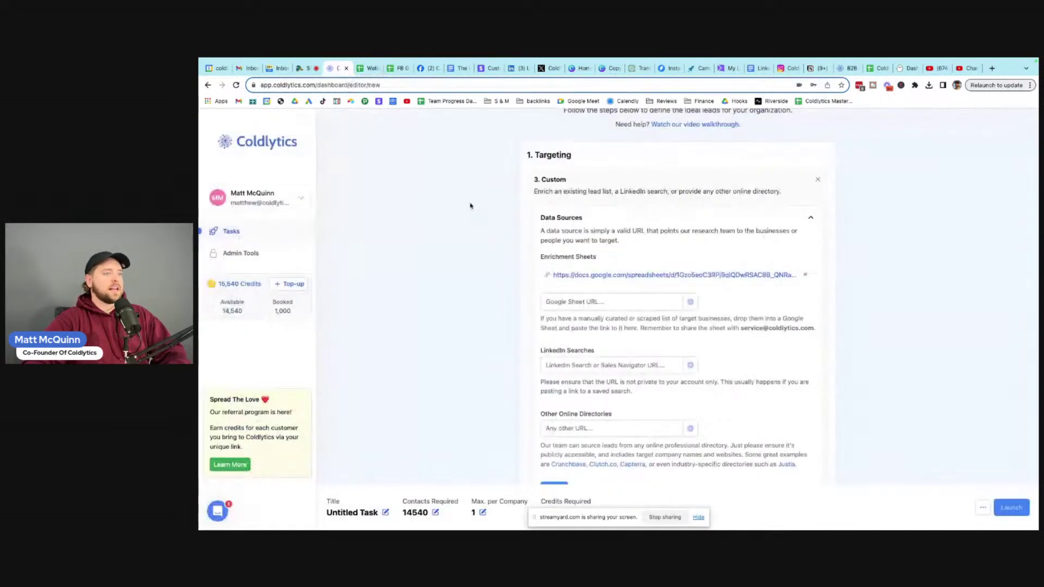
{"action": "left_click", "coordinate": [335, 68]}
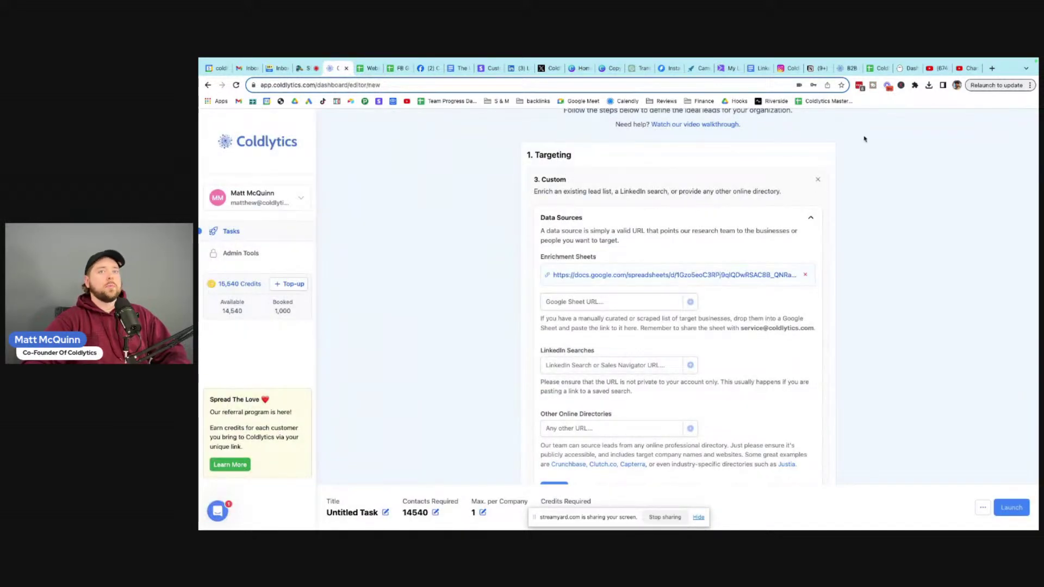
{"action": "left_click", "coordinate": [367, 69]}
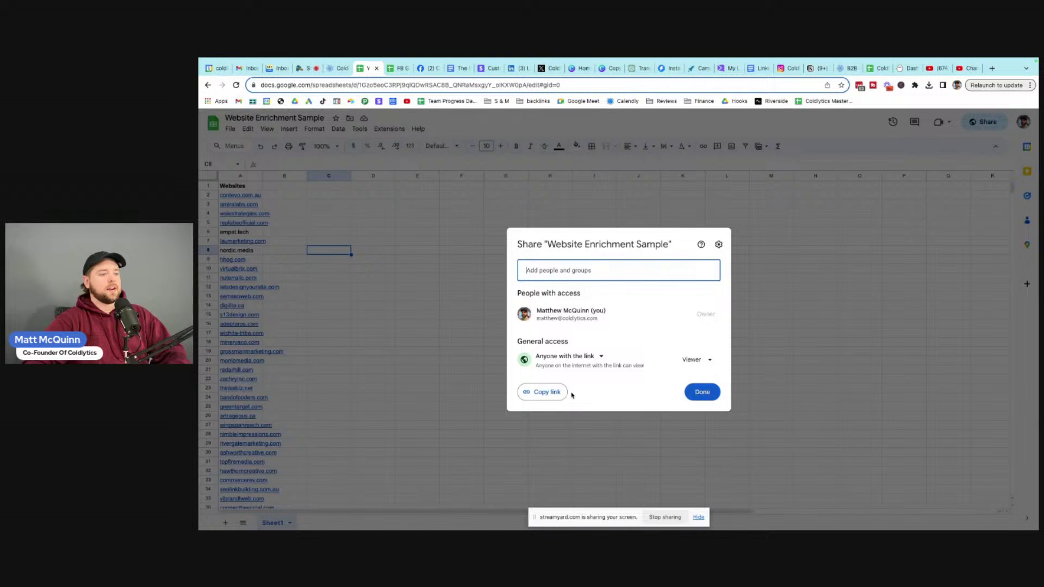
{"action": "left_click", "coordinate": [344, 75]}
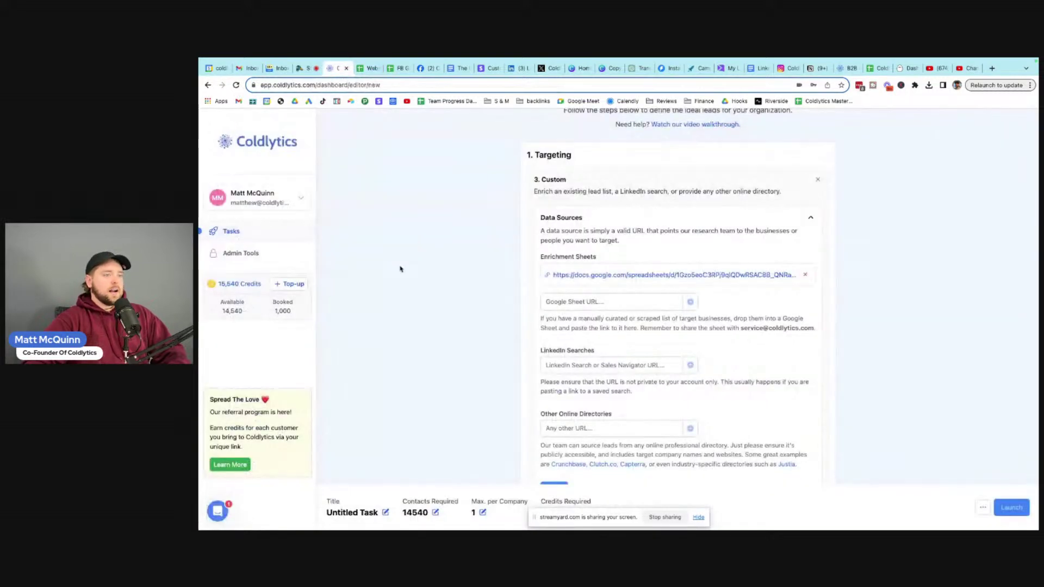
{"action": "scroll", "coordinate": [477, 312], "scroll_direction": "down", "scroll_amount": 3}
- Set Seniority Levels to Owners/Founders, Directors & Executives and Middle Management, then continue
{"action": "left_click", "coordinate": [554, 374]}
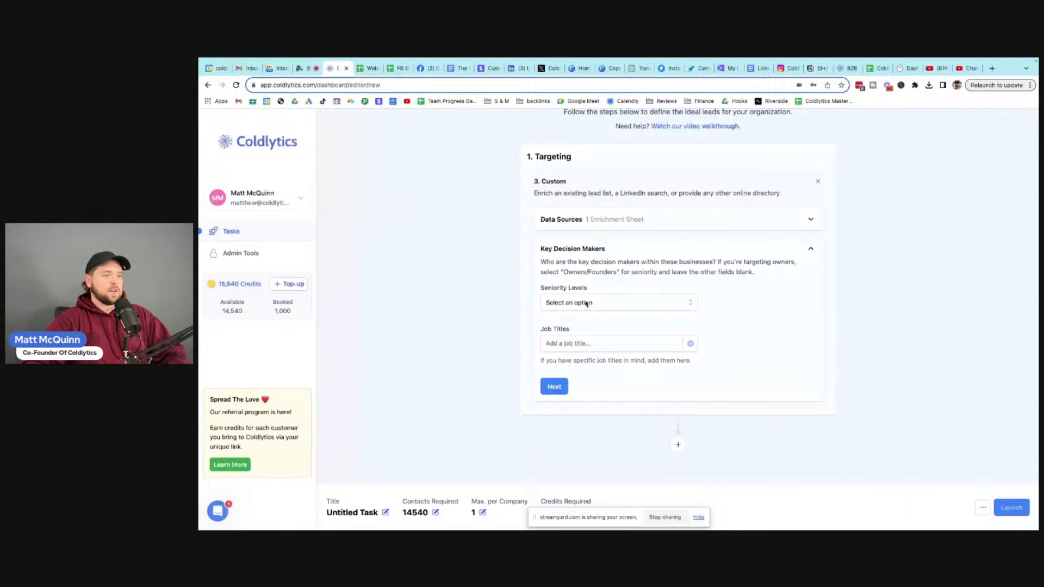
{"action": "left_click", "coordinate": [586, 303]}
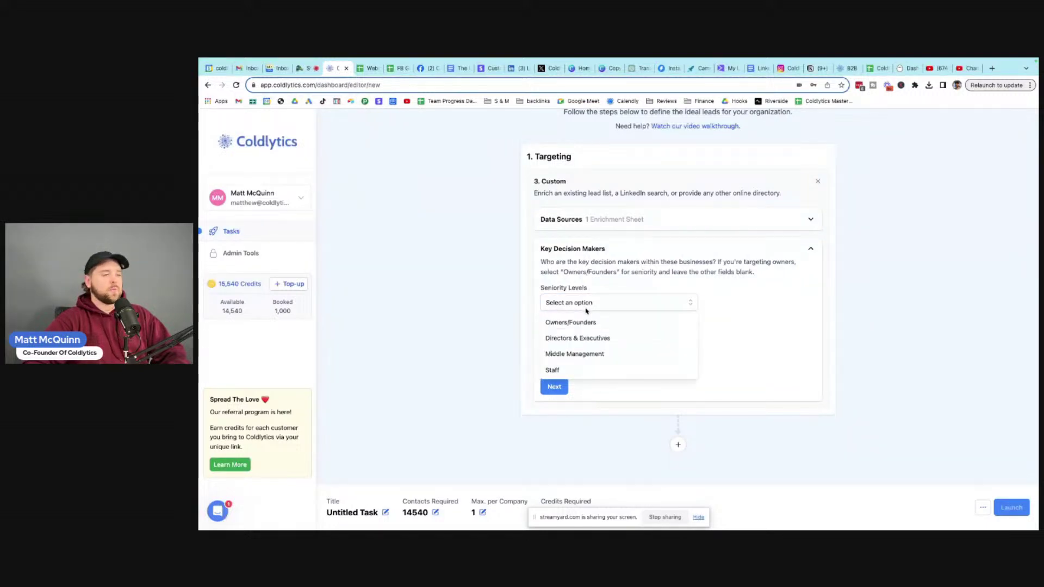
{"action": "left_click", "coordinate": [587, 322]}
{"action": "left_click", "coordinate": [589, 322]}
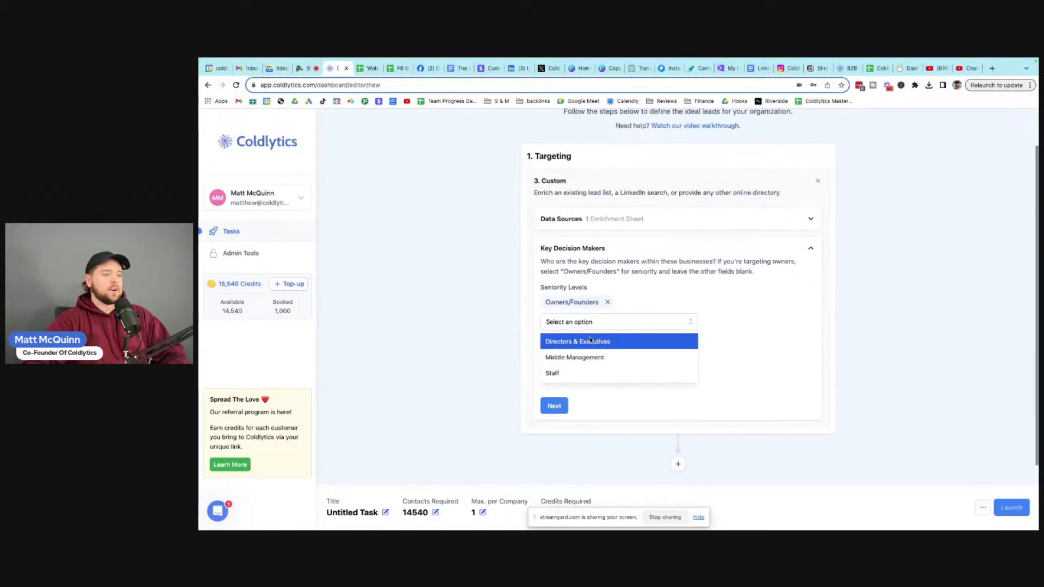
{"action": "left_click", "coordinate": [591, 341]}
{"action": "left_click", "coordinate": [575, 319]}
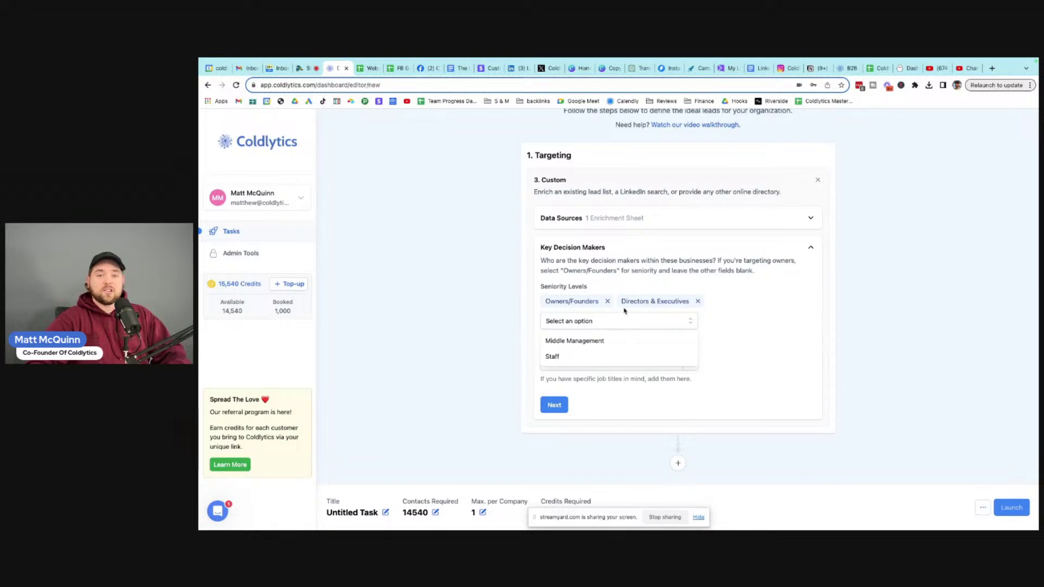
{"action": "left_click", "coordinate": [605, 341]}
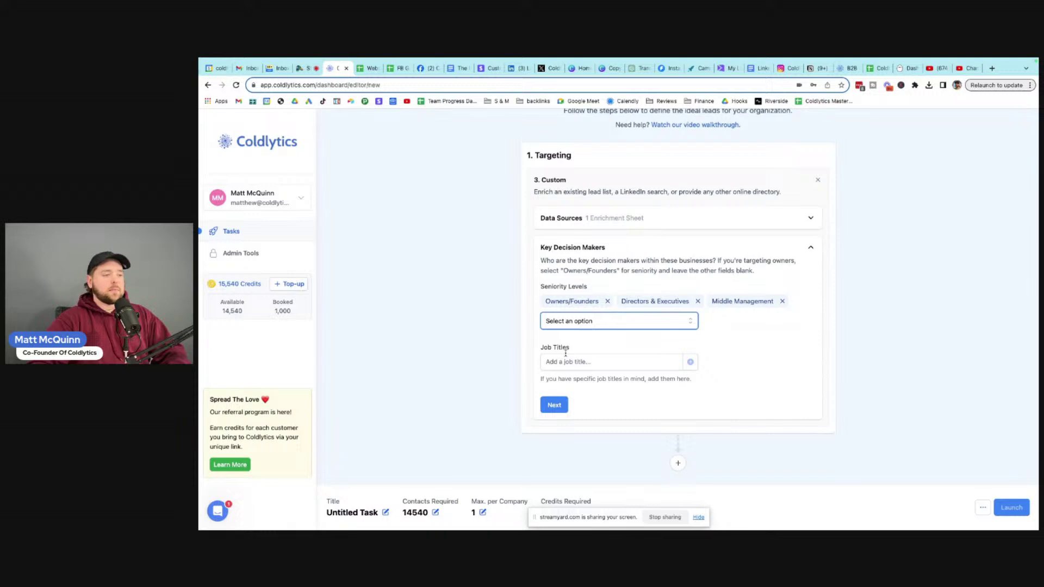
{"action": "left_click", "coordinate": [565, 358]}
{"action": "left_click", "coordinate": [554, 405]}
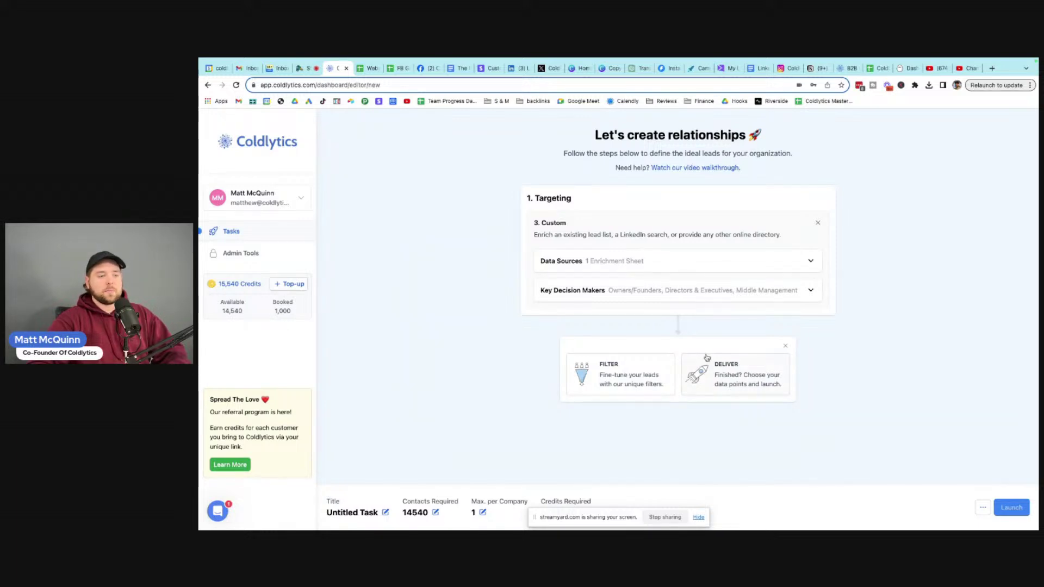
- In the Deliver step, add LinkedIn Profile, Address and Phone Number data points, leaving out Direct Dial
{"action": "left_click", "coordinate": [716, 368]}
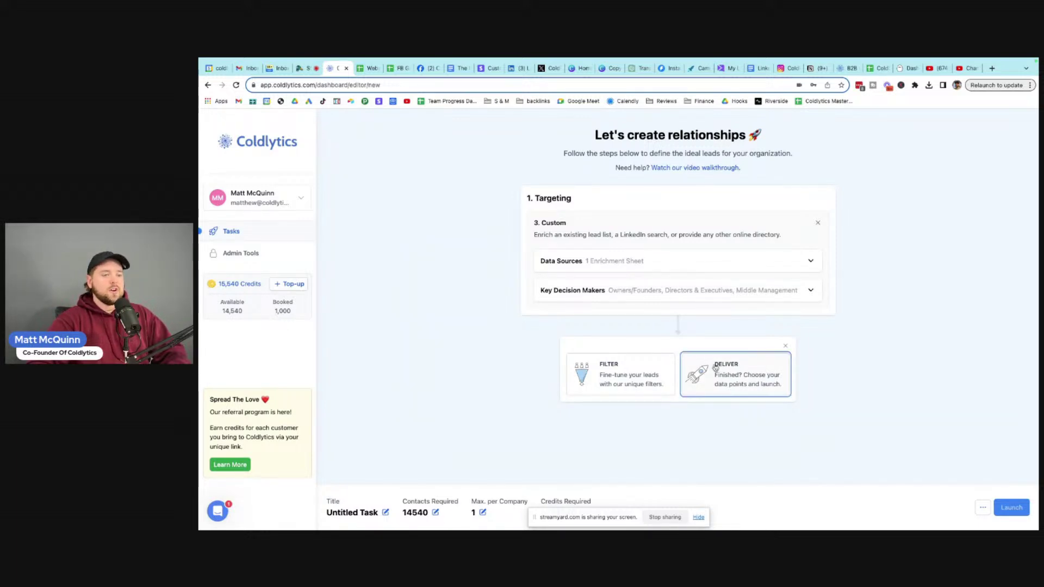
{"action": "scroll", "coordinate": [662, 252], "scroll_direction": "down", "scroll_amount": 1}
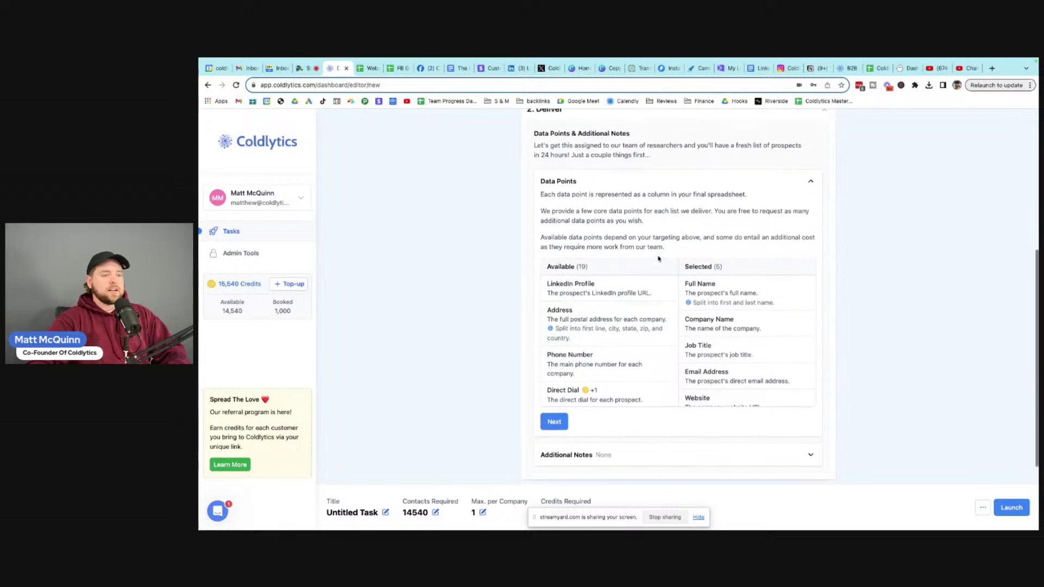
{"action": "mouse_move", "coordinate": [746, 292]}
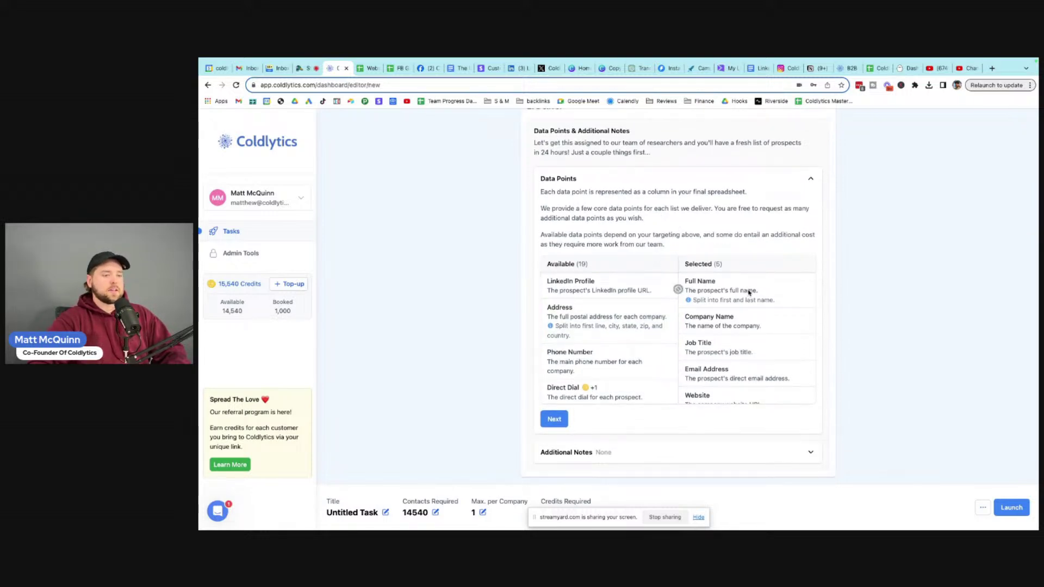
{"action": "scroll", "coordinate": [760, 326], "scroll_direction": "down", "scroll_amount": 1}
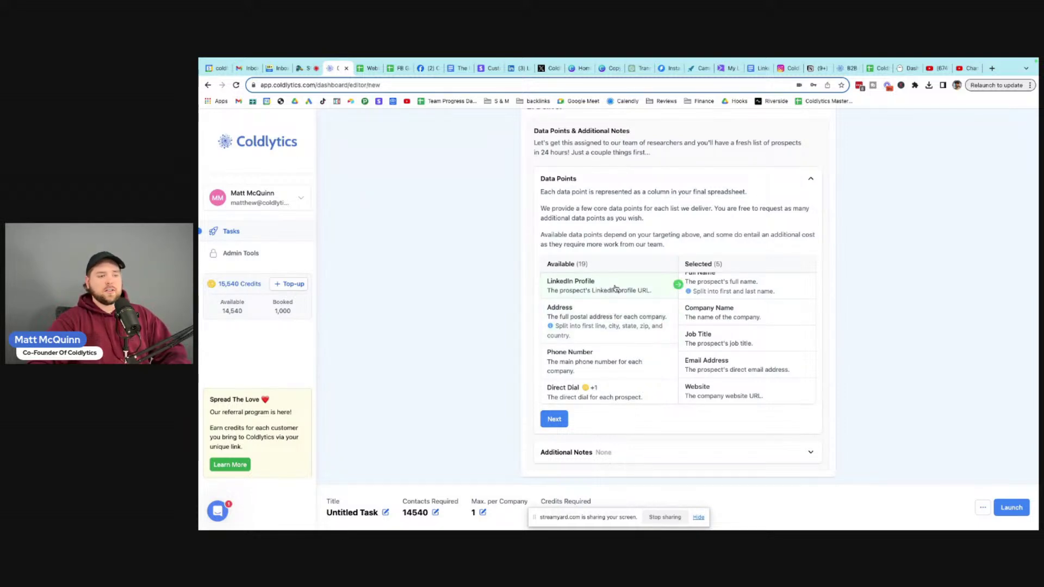
{"action": "scroll", "coordinate": [615, 288], "scroll_direction": "up", "scroll_amount": 1}
{"action": "scroll", "coordinate": [626, 277], "scroll_direction": "down", "scroll_amount": 2}
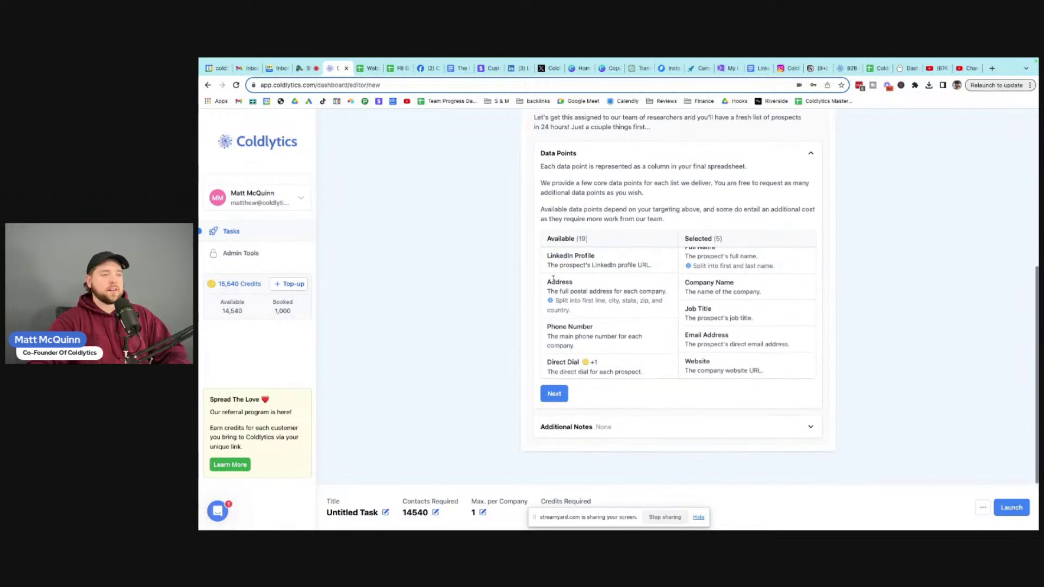
{"action": "left_click", "coordinate": [638, 266]}
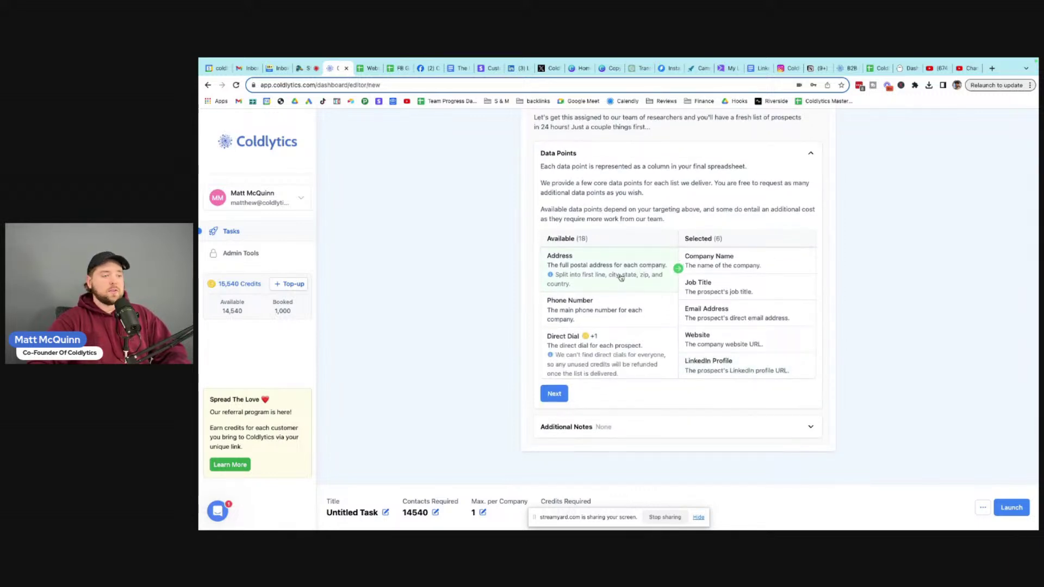
{"action": "left_click", "coordinate": [620, 277]}
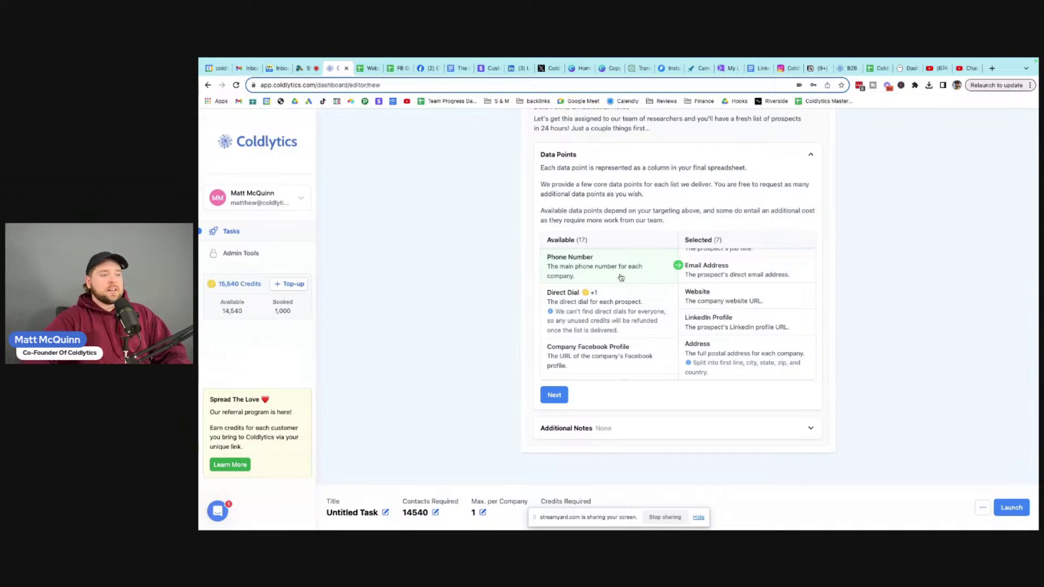
{"action": "left_click", "coordinate": [620, 276]}
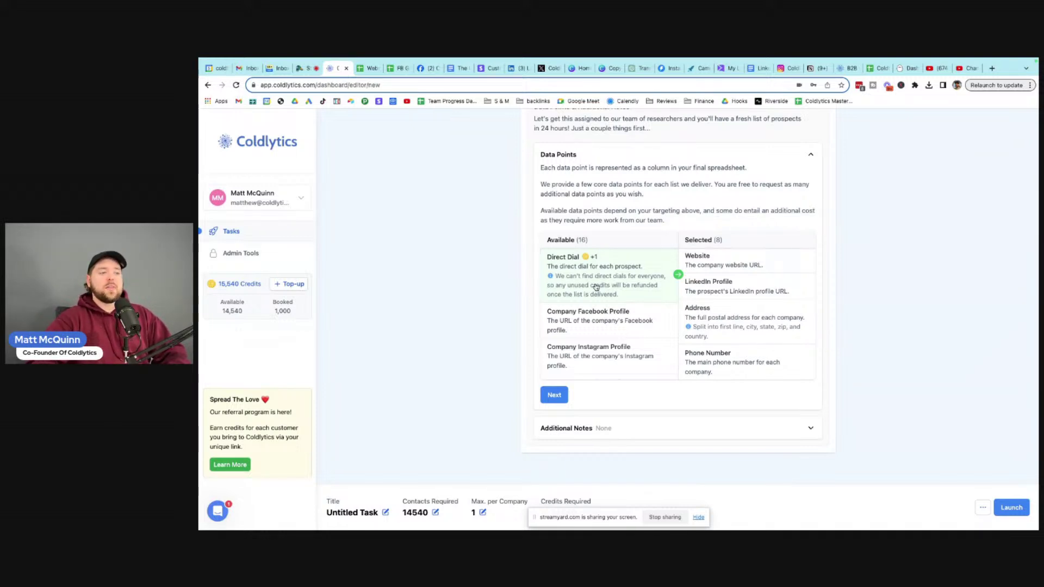
{"action": "left_click", "coordinate": [596, 287]}
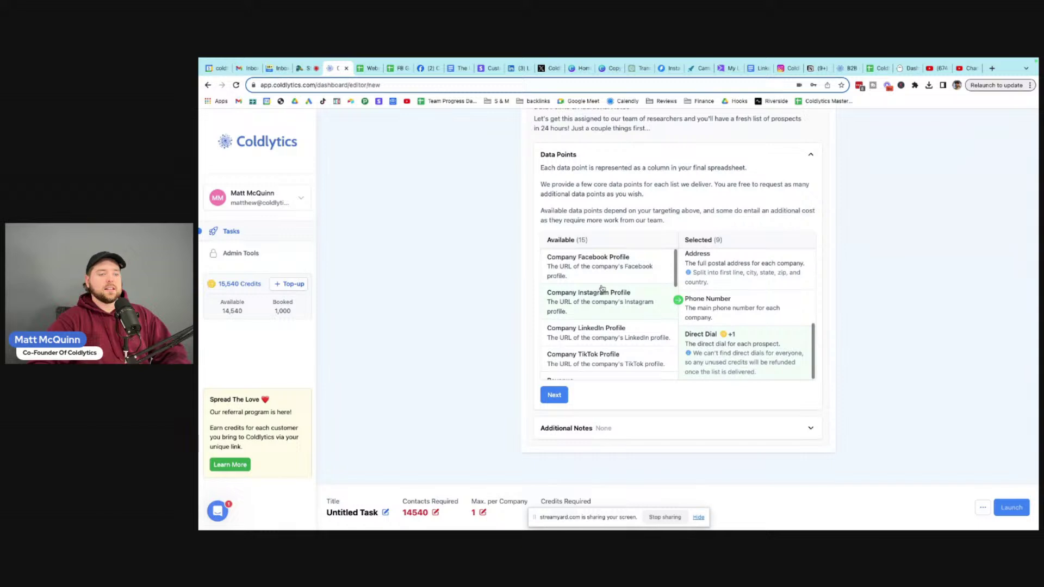
{"action": "left_click", "coordinate": [783, 349]}
- Add Date Established and Page Speed to the delivered data points
{"action": "scroll", "coordinate": [580, 309], "scroll_direction": "down", "scroll_amount": 2}
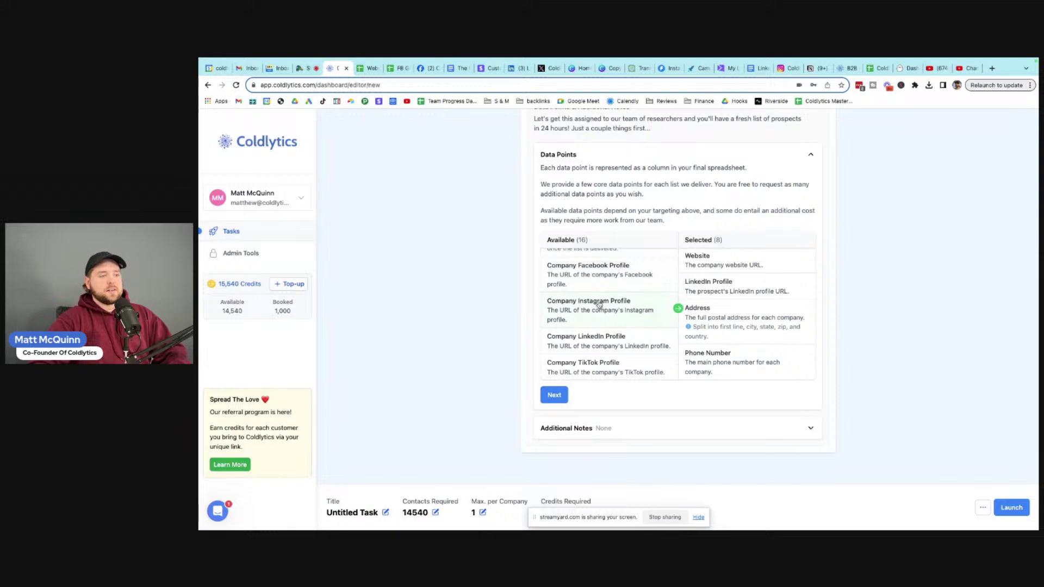
{"action": "scroll", "coordinate": [609, 315], "scroll_direction": "down", "scroll_amount": 1}
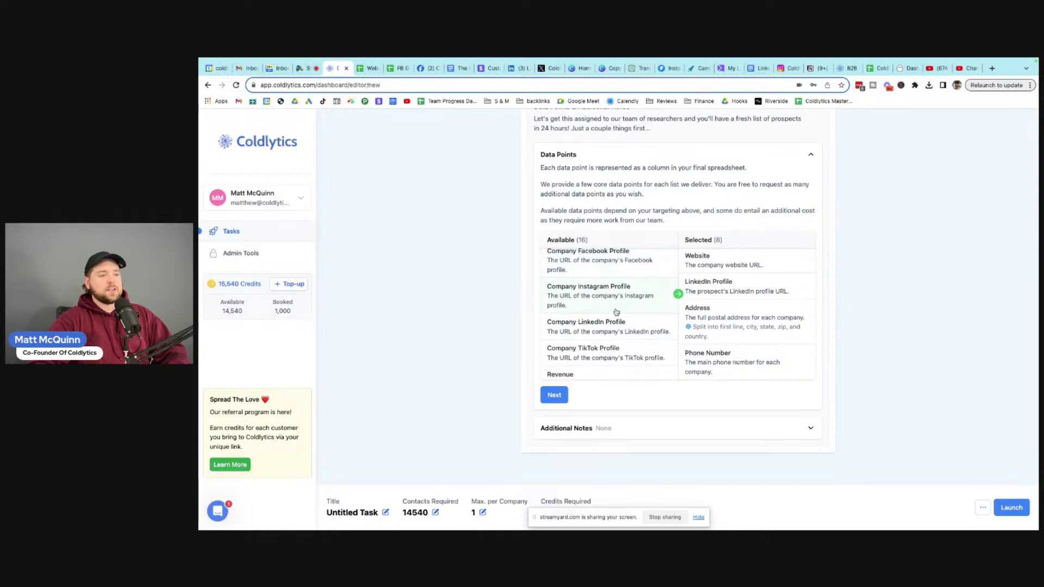
{"action": "scroll", "coordinate": [603, 304], "scroll_direction": "down", "scroll_amount": 4}
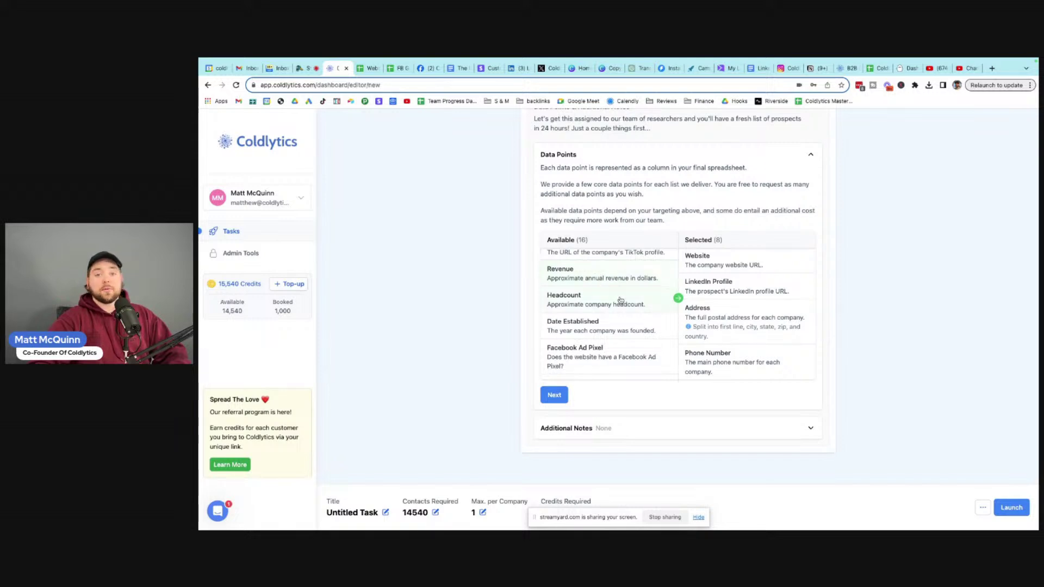
{"action": "scroll", "coordinate": [620, 300], "scroll_direction": "down", "scroll_amount": 1}
{"action": "scroll", "coordinate": [621, 300], "scroll_direction": "down", "scroll_amount": 1}
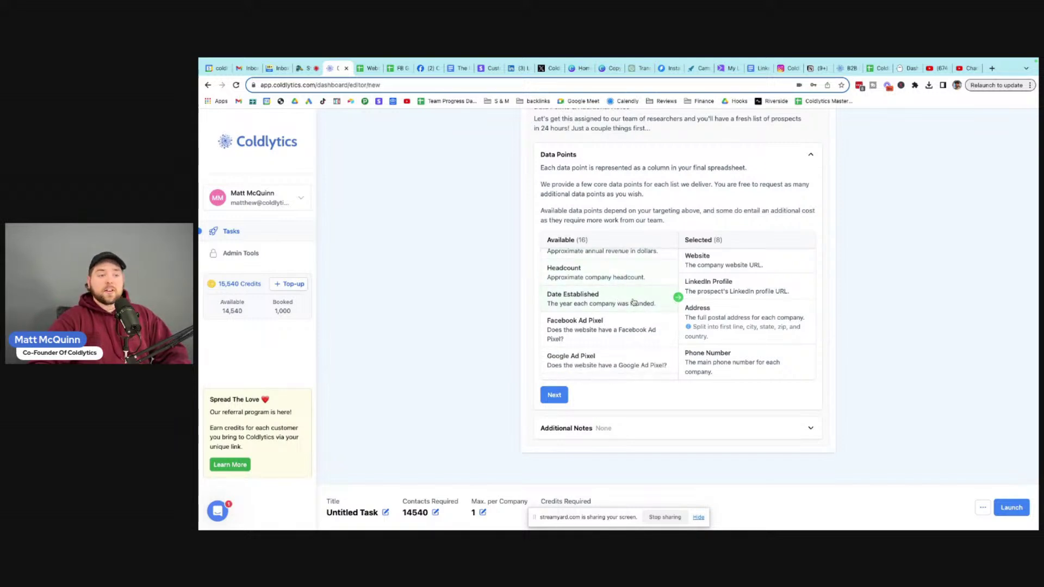
{"action": "left_click", "coordinate": [633, 302]}
{"action": "scroll", "coordinate": [633, 302], "scroll_direction": "down", "scroll_amount": 3}
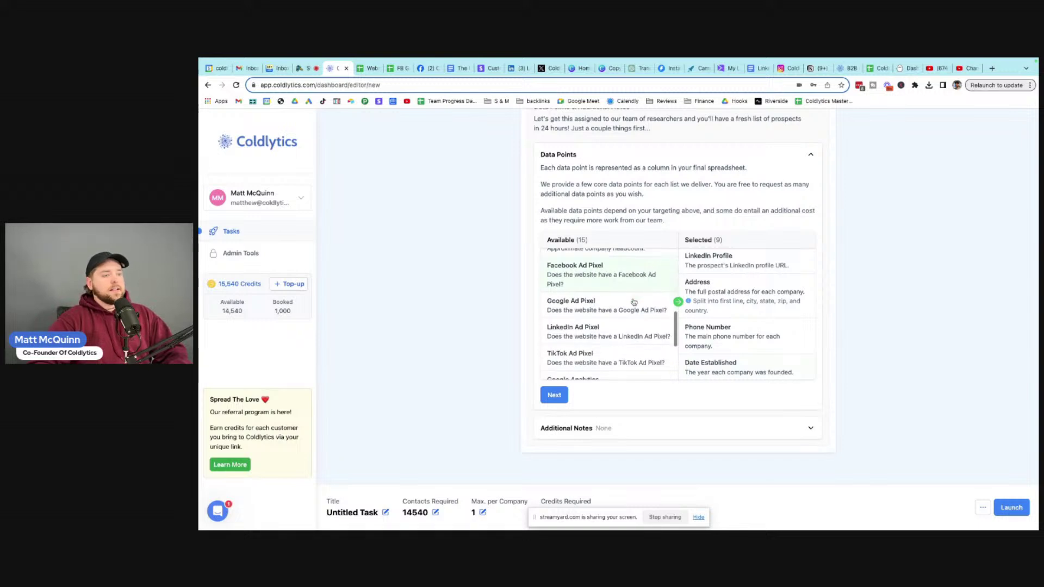
{"action": "scroll", "coordinate": [633, 302], "scroll_direction": "up", "scroll_amount": 1}
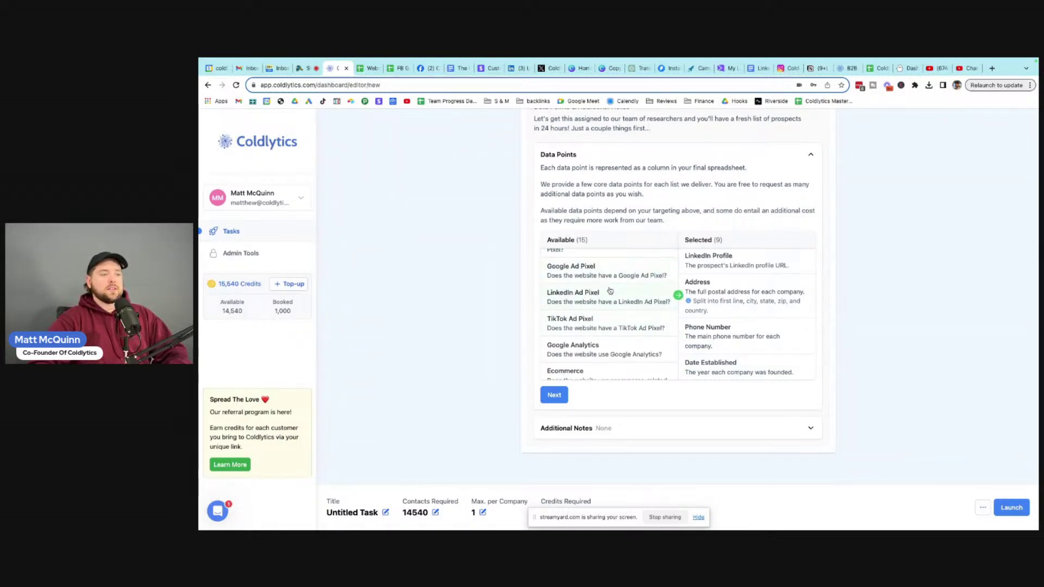
{"action": "scroll", "coordinate": [610, 291], "scroll_direction": "up", "scroll_amount": 1}
{"action": "scroll", "coordinate": [610, 291], "scroll_direction": "down", "scroll_amount": 1}
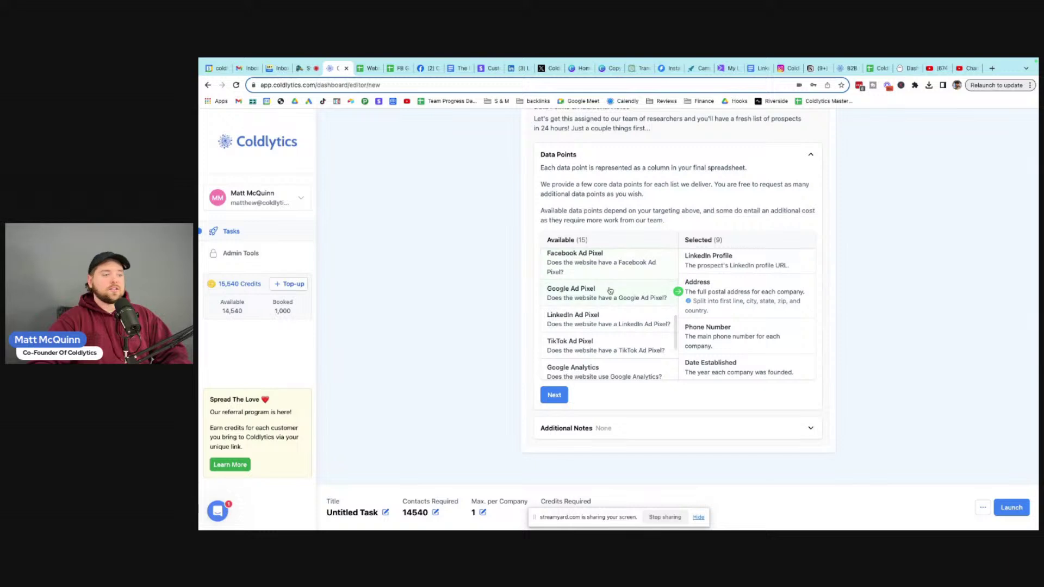
{"action": "scroll", "coordinate": [610, 291], "scroll_direction": "down", "scroll_amount": 1}
{"action": "scroll", "coordinate": [610, 291], "scroll_direction": "down", "scroll_amount": 2}
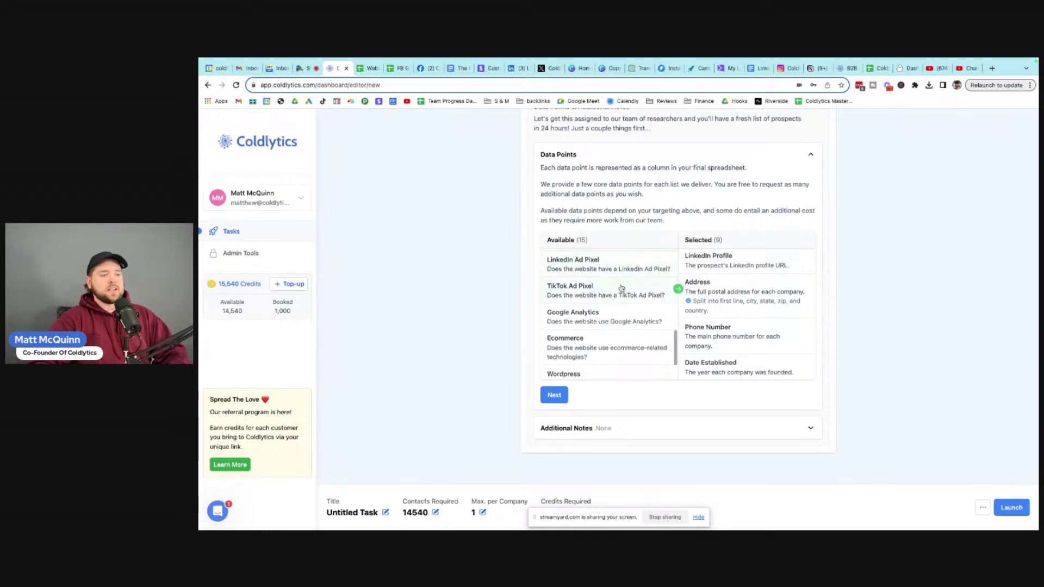
{"action": "scroll", "coordinate": [606, 296], "scroll_direction": "up", "scroll_amount": 4}
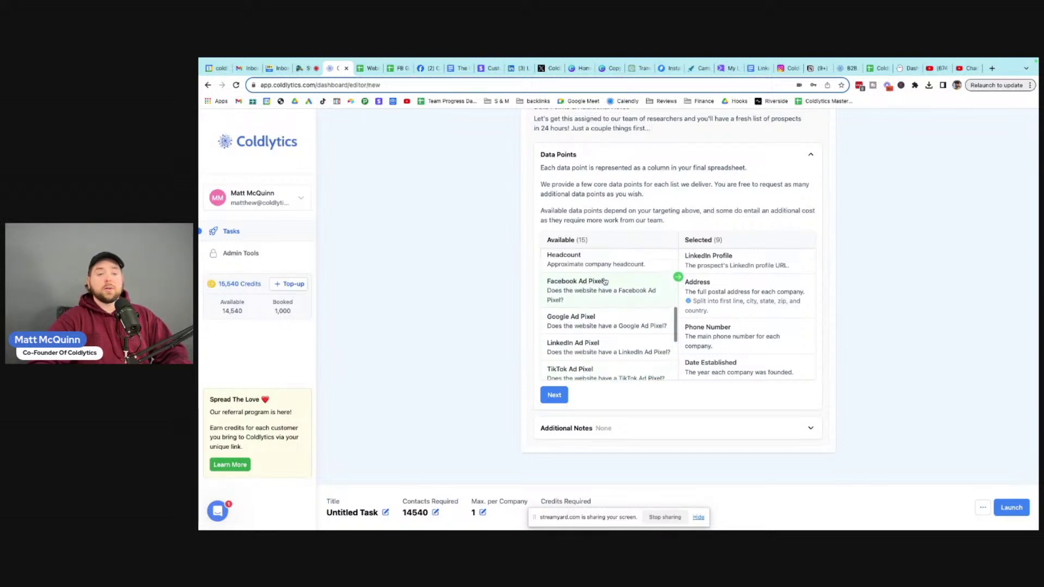
{"action": "scroll", "coordinate": [605, 283], "scroll_direction": "down", "scroll_amount": 5}
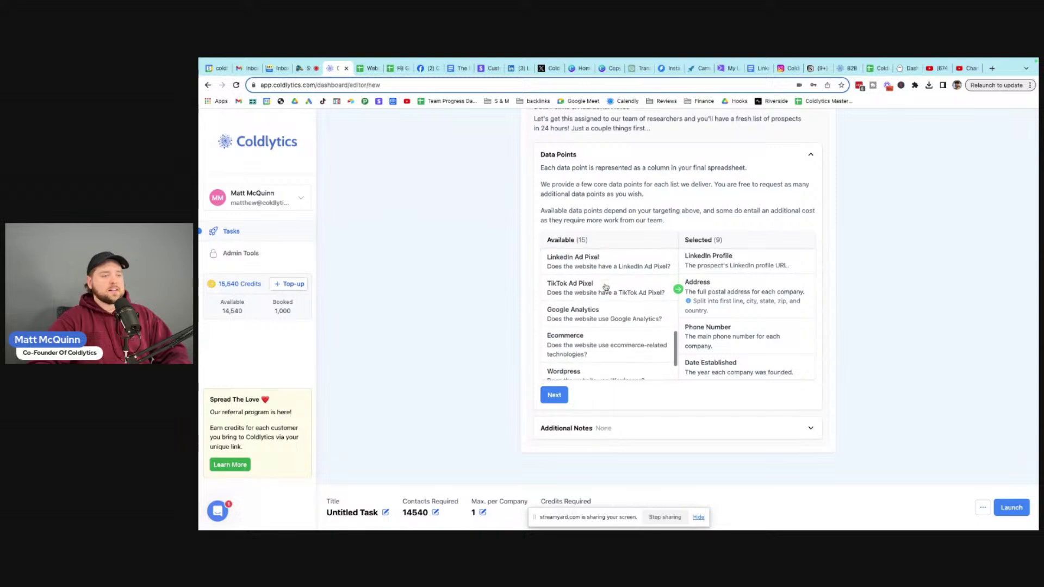
{"action": "scroll", "coordinate": [606, 287], "scroll_direction": "down", "scroll_amount": 1}
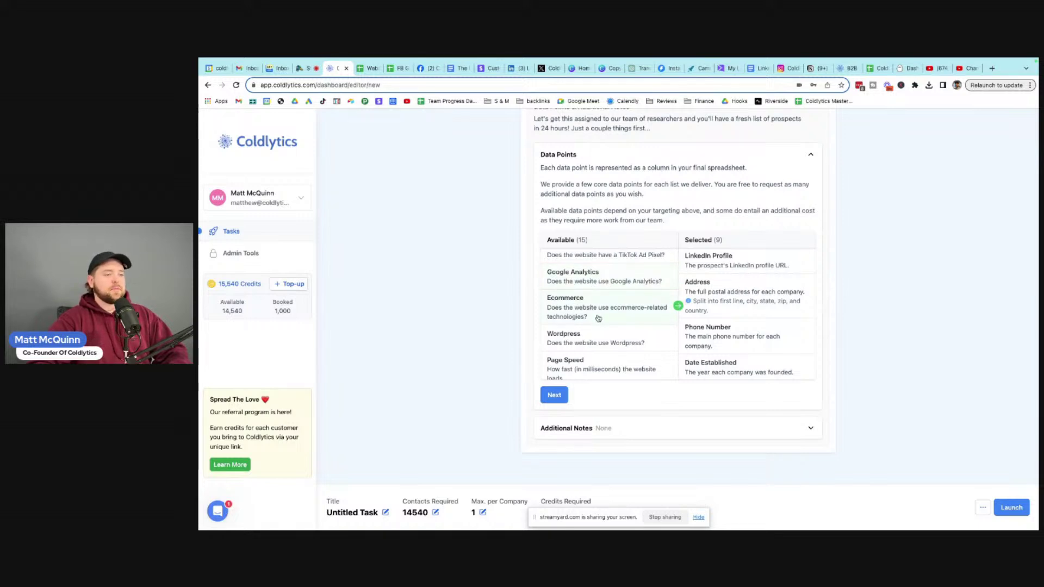
{"action": "scroll", "coordinate": [625, 315], "scroll_direction": "down", "scroll_amount": 1}
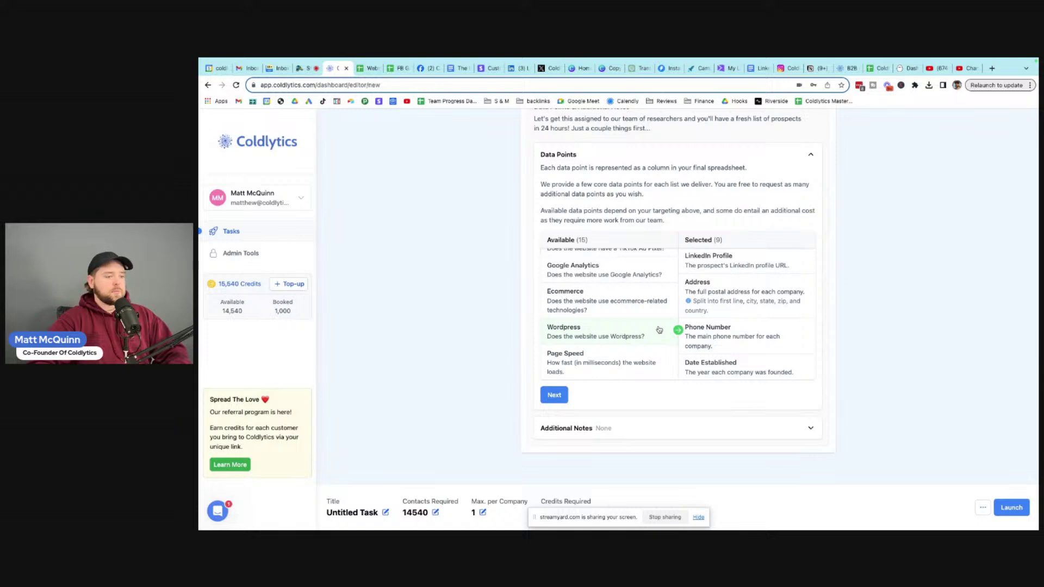
{"action": "left_click", "coordinate": [640, 364]}
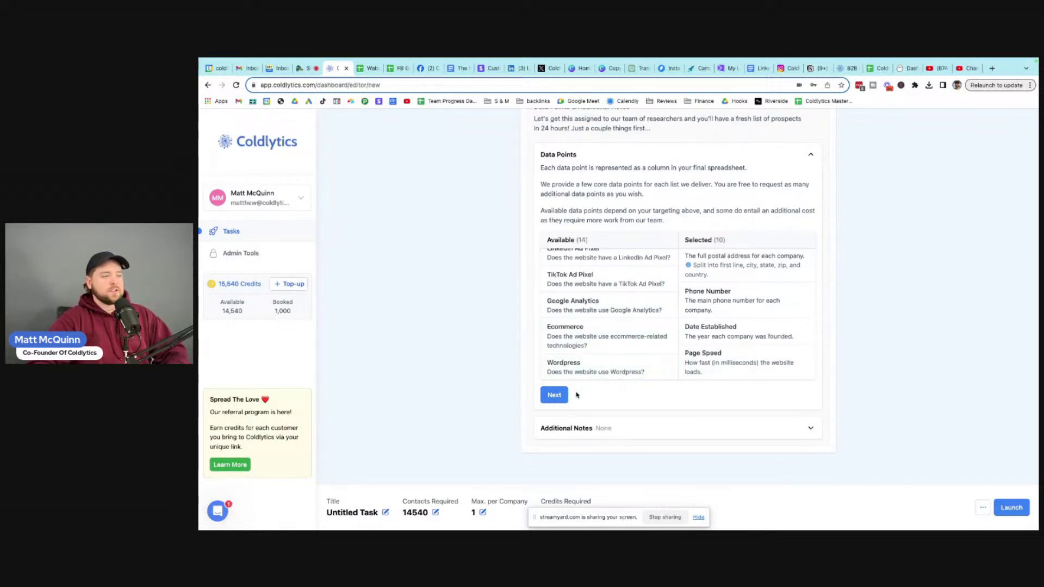
{"action": "scroll", "coordinate": [712, 362], "scroll_direction": "up", "scroll_amount": 5}
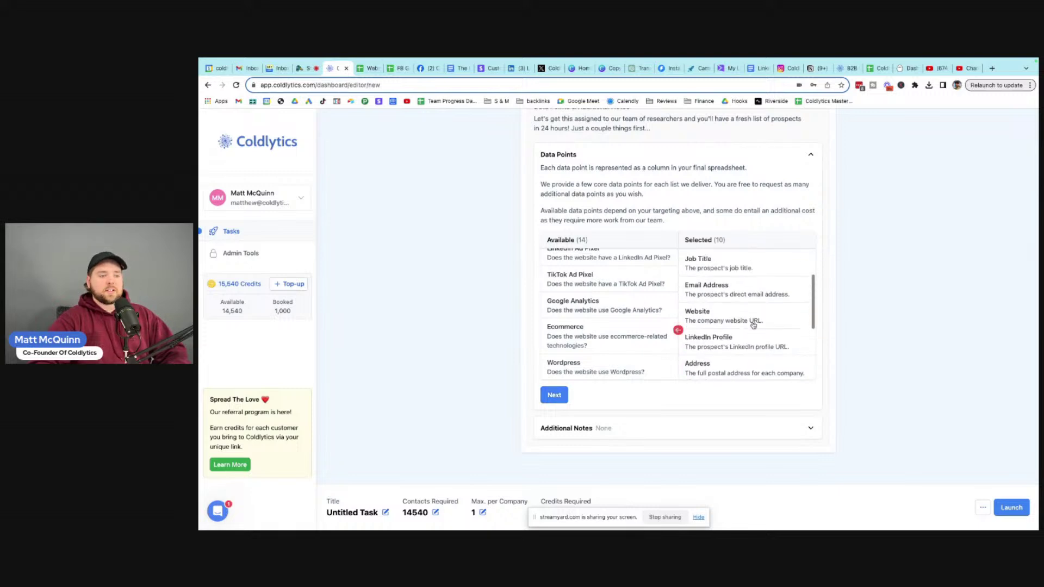
- Leave Additional Notes empty and finish the delivery step
{"action": "left_click", "coordinate": [553, 396]}
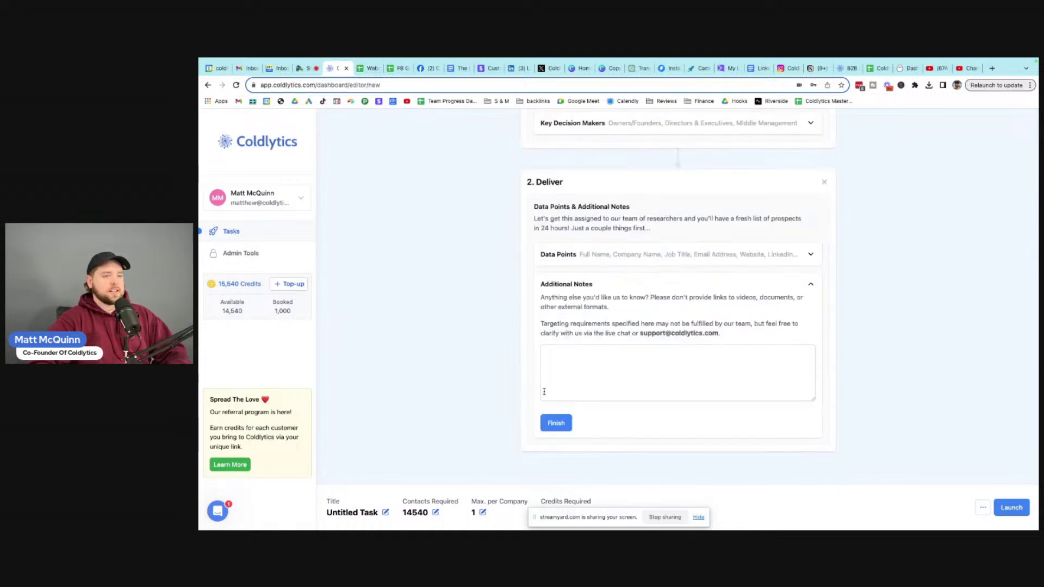
{"action": "left_click", "coordinate": [572, 367]}
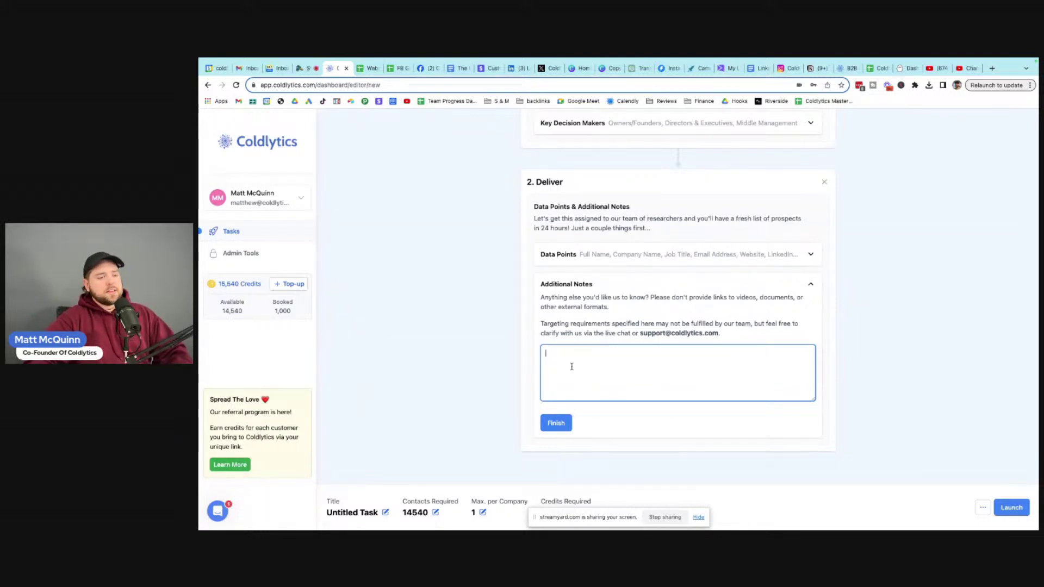
{"action": "left_click", "coordinate": [555, 423]}
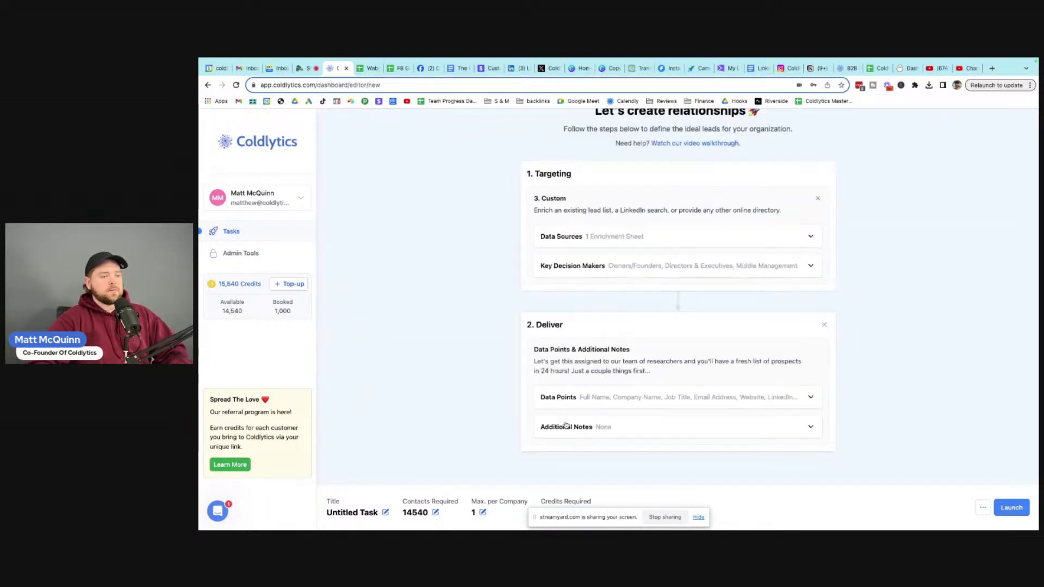
- Rename the task title to 'Websites To Enrich'
{"action": "left_click_drag", "start_coordinate": [603, 521], "coordinate": [764, 518]}
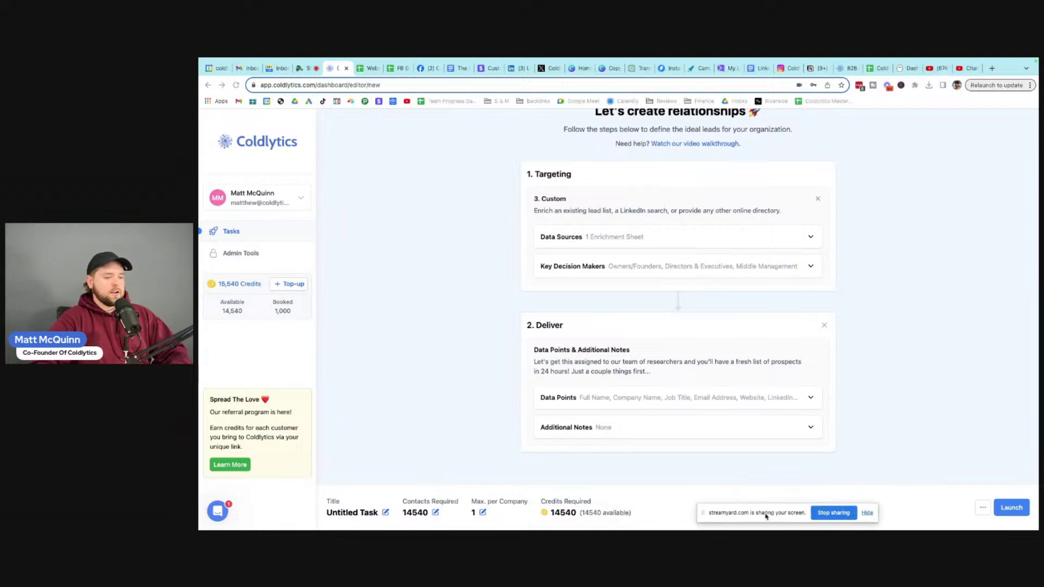
{"action": "left_click", "coordinate": [387, 515]}
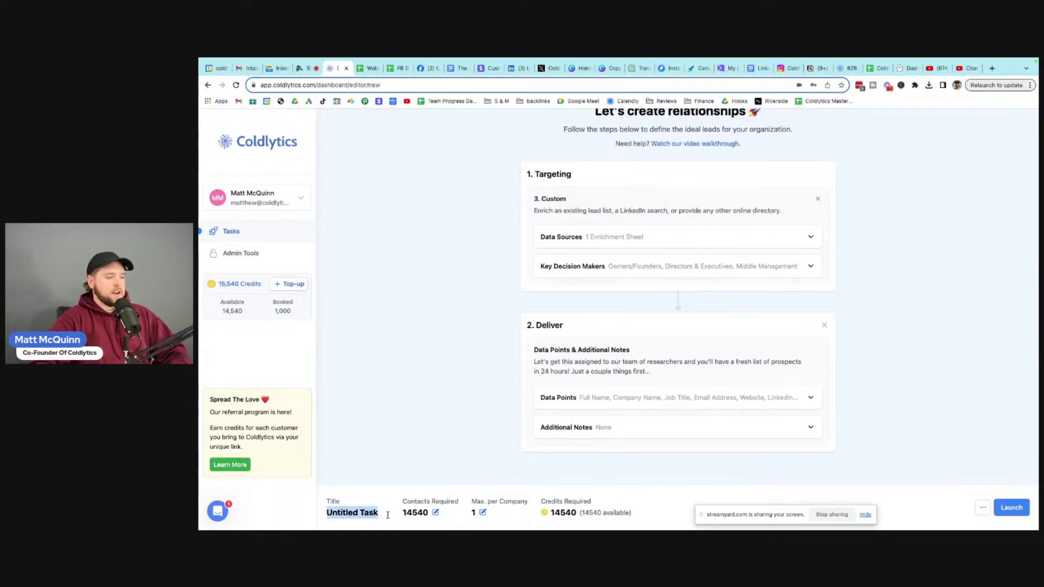
{"action": "type", "text": "Website"}
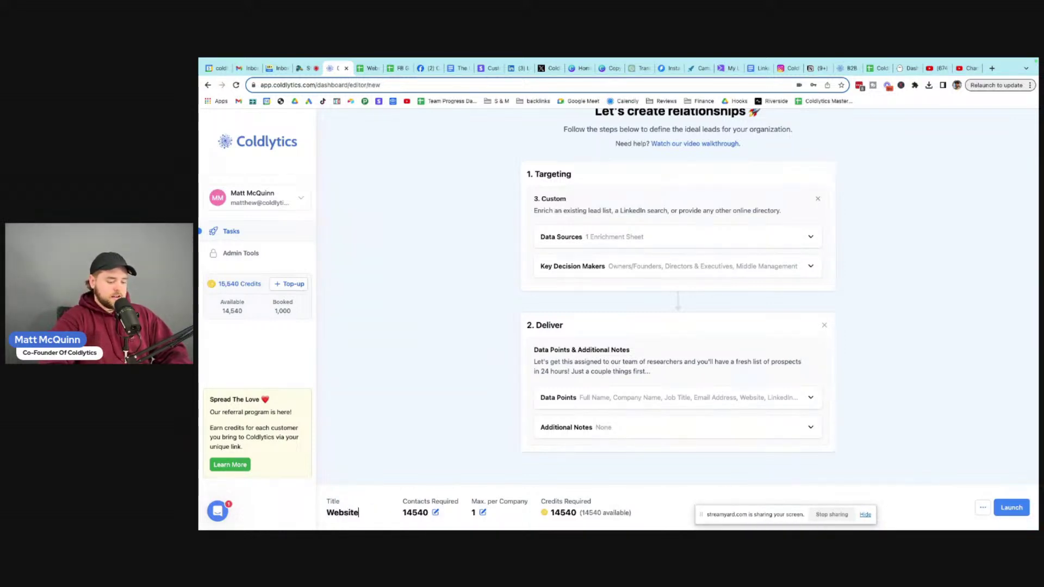
{"action": "type", "text": "s To Enr"}
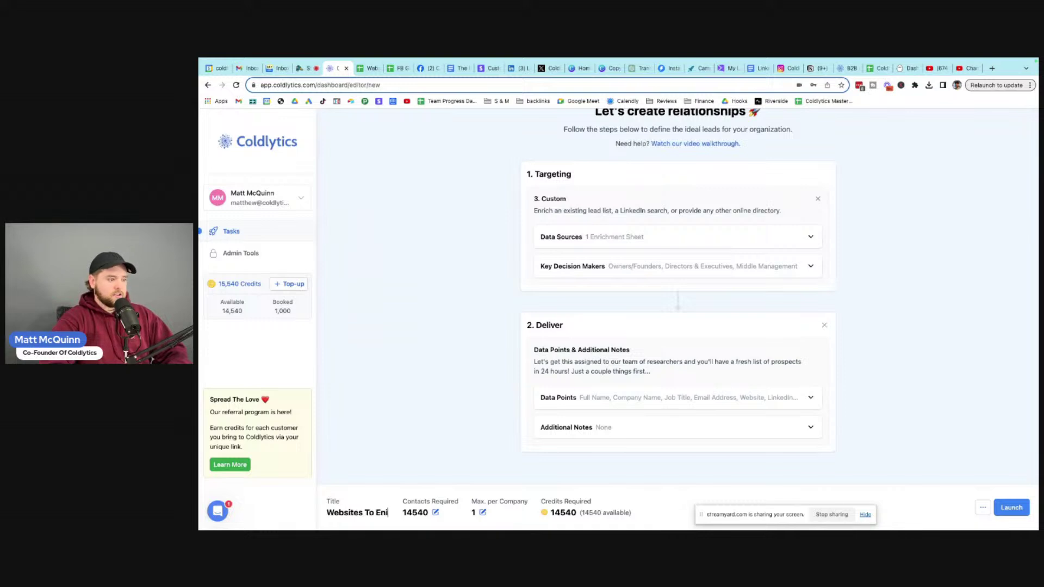
{"action": "type", "text": "ich"}
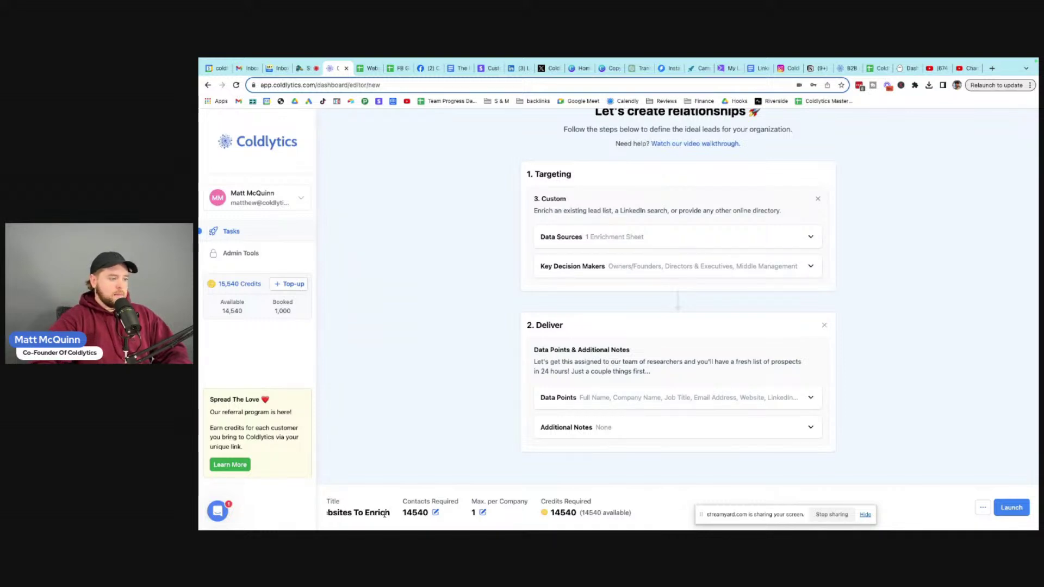
{"action": "left_click", "coordinate": [435, 512]}
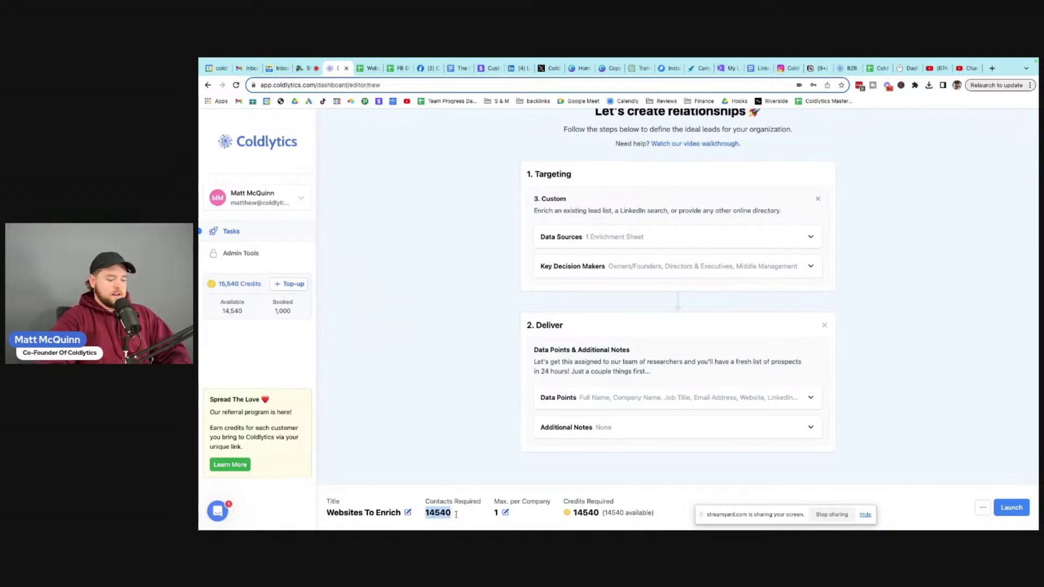
- Enter 50 contacts required and 3 as the maximum per company
{"action": "type", "text": "50"}
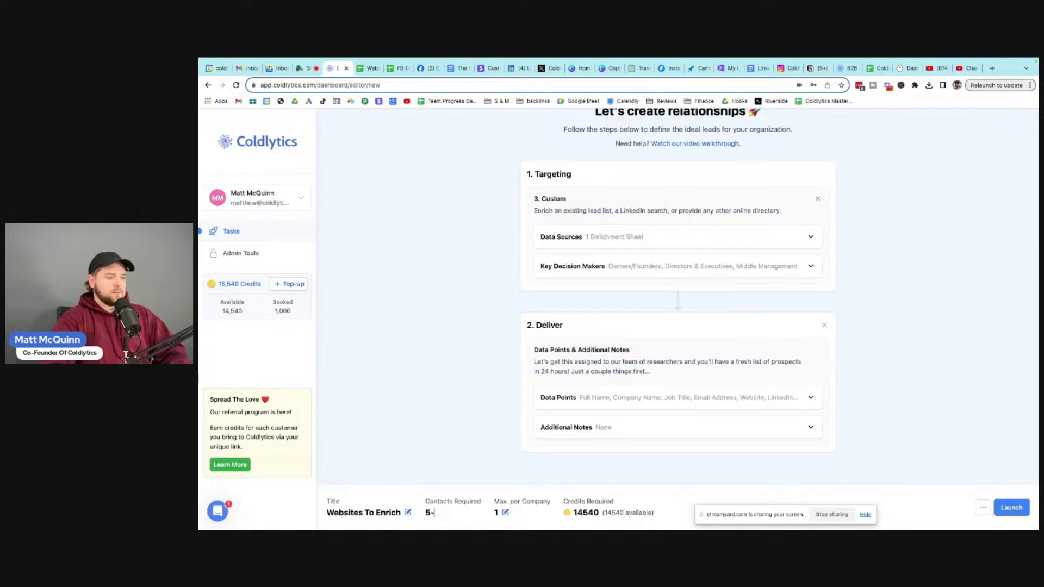
{"action": "left_click", "coordinate": [482, 516]}
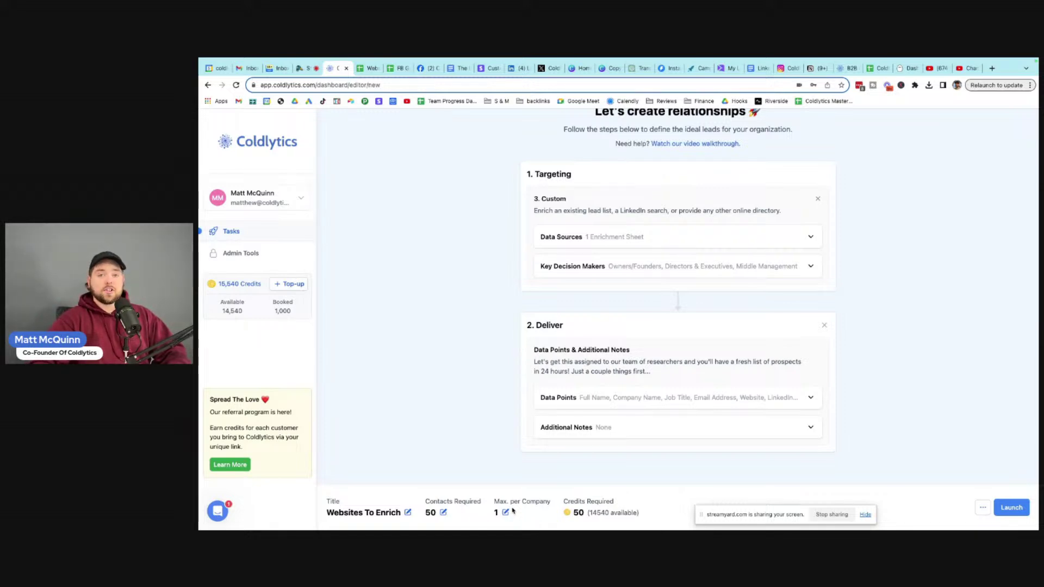
{"action": "left_click", "coordinate": [505, 514]}
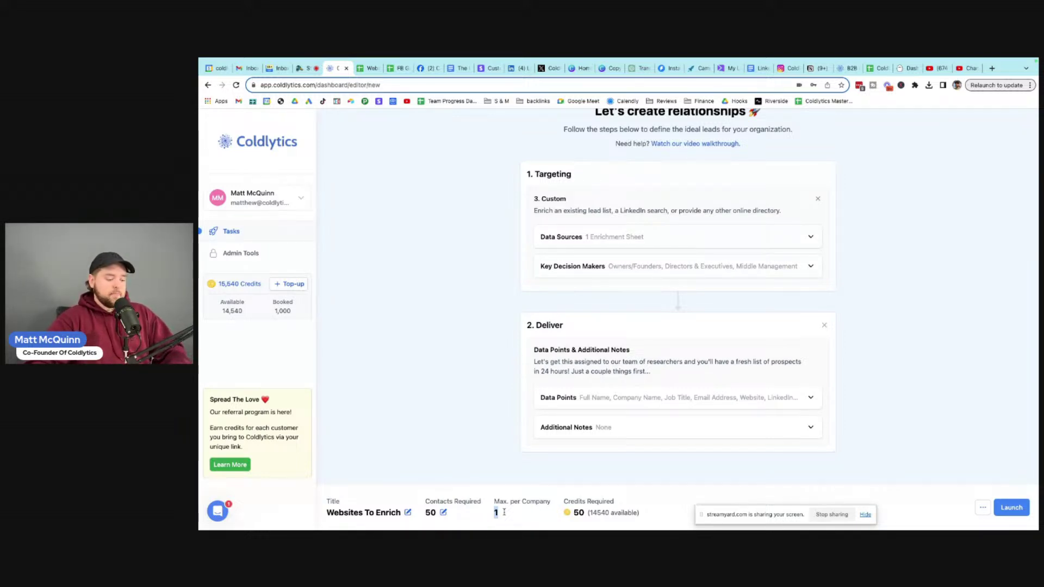
{"action": "type", "text": "3"}
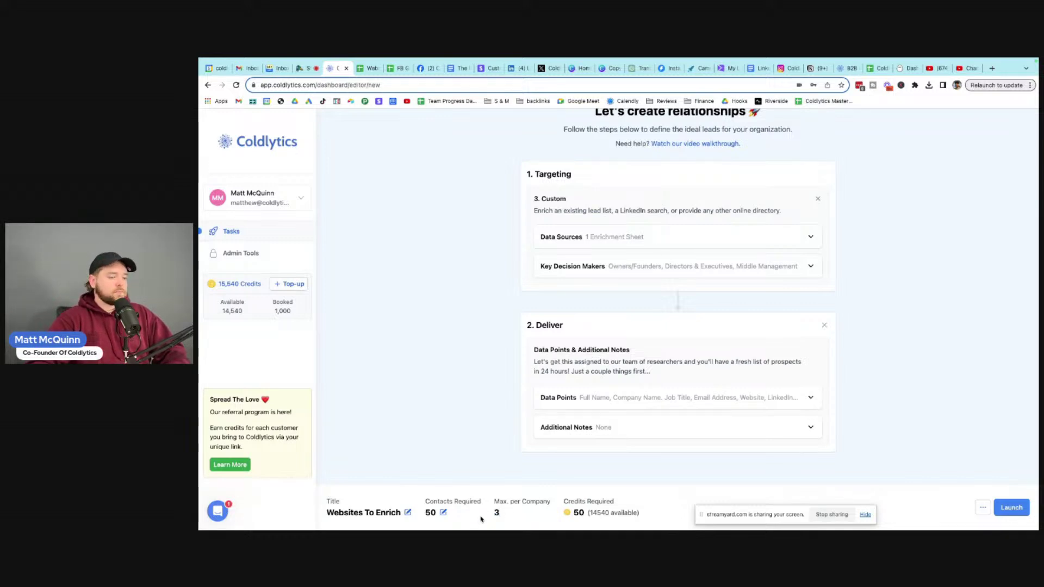
{"action": "key", "text": "Return"}
- Correct Contacts Required back to 50 and change Max. per Company to 1
{"action": "left_click", "coordinate": [445, 514]}
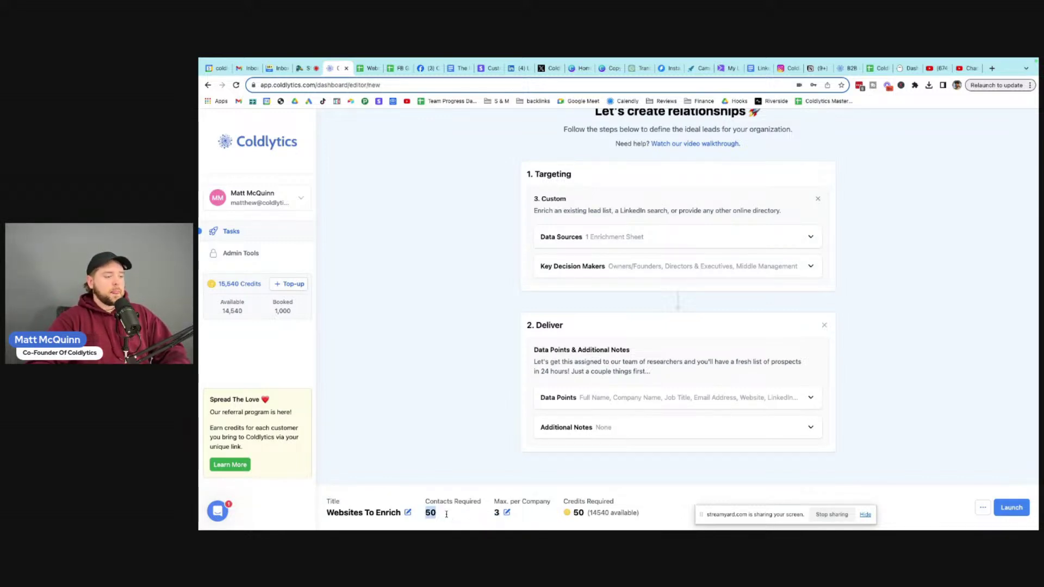
{"action": "type", "text": "150"}
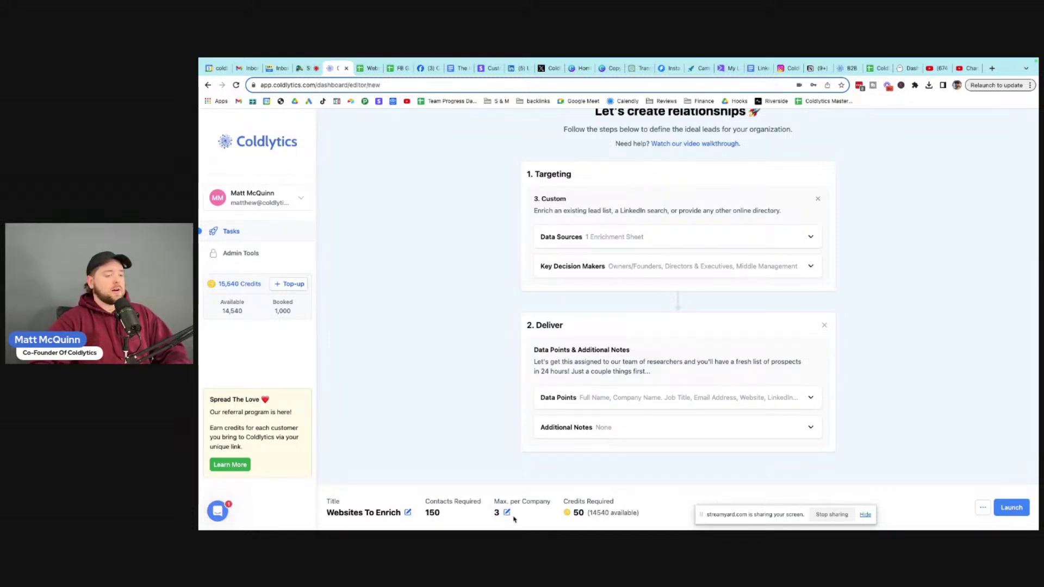
{"action": "key", "text": "BackSpace"}
{"action": "key", "text": "BackSpace"}
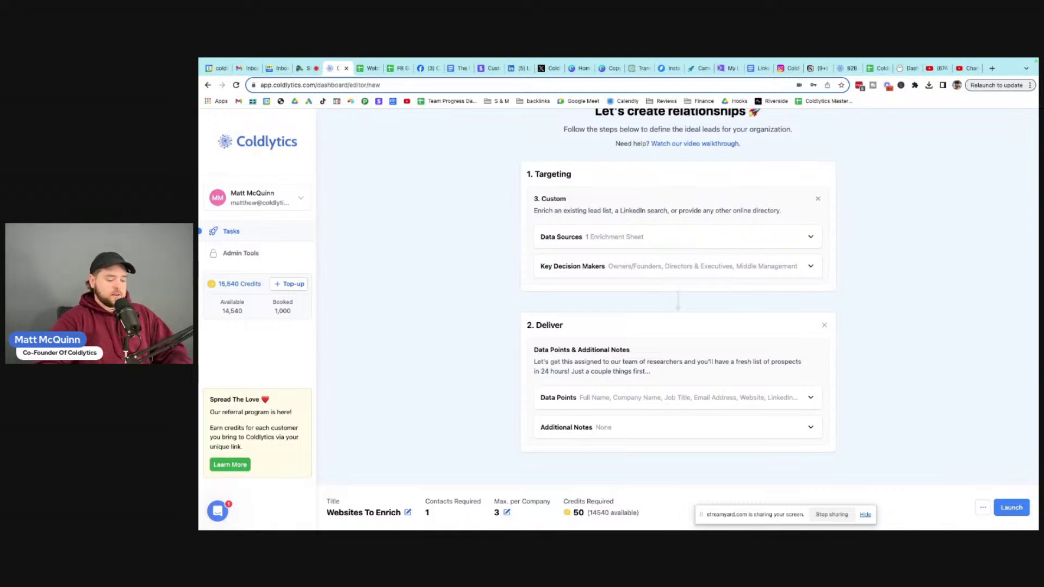
{"action": "key", "text": "BackSpace"}
{"action": "type", "text": "50"}
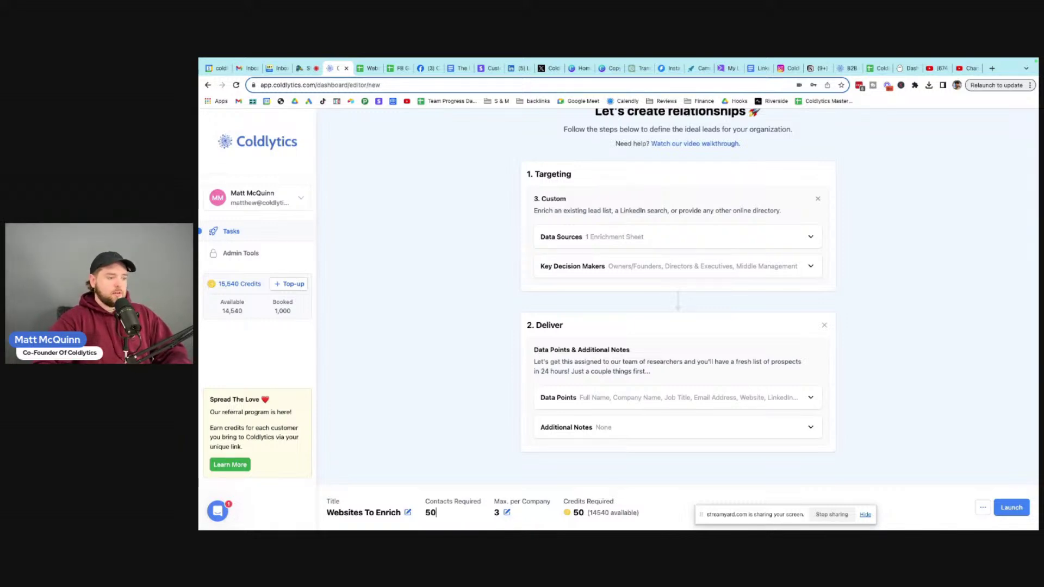
{"action": "left_click", "coordinate": [506, 513]}
{"action": "key", "text": "BackSpace"}
{"action": "type", "text": "1"}
{"action": "key", "text": "Return"}
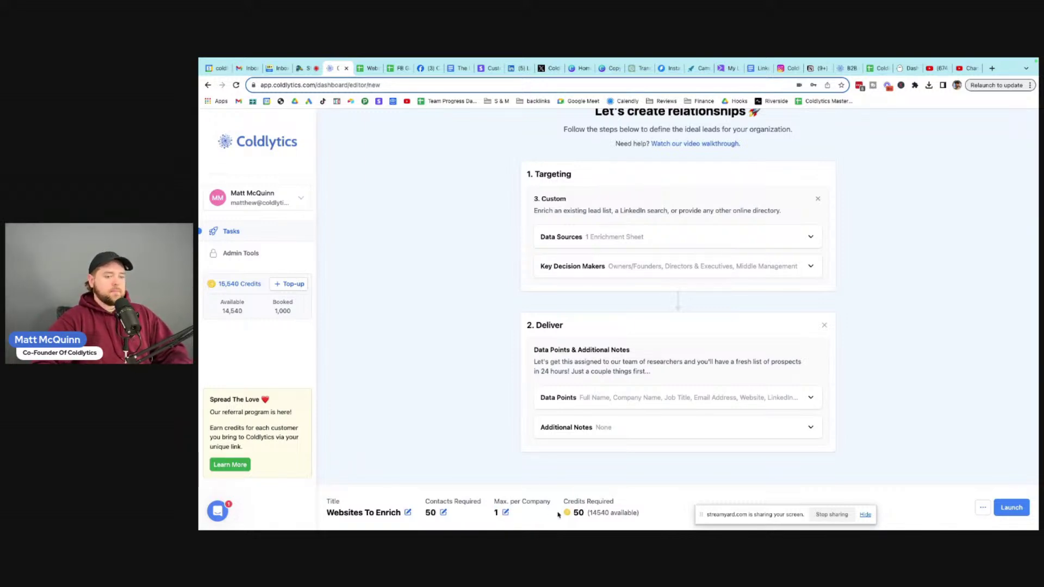
- Launch the Websites To Enrich task, then go to Billing & Payments from the account menu
{"action": "left_click", "coordinate": [1011, 509]}
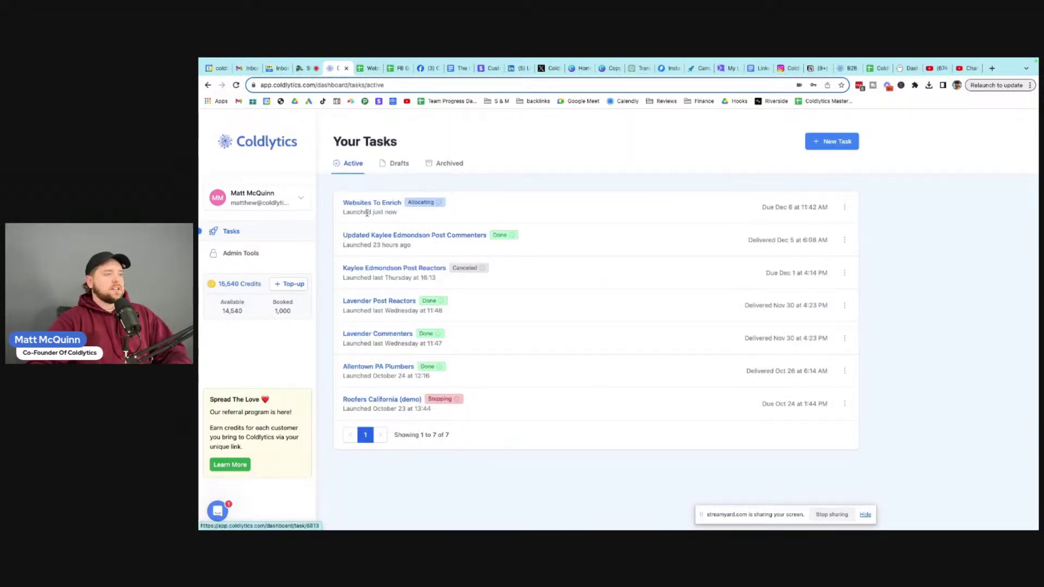
{"action": "mouse_move", "coordinate": [425, 208]}
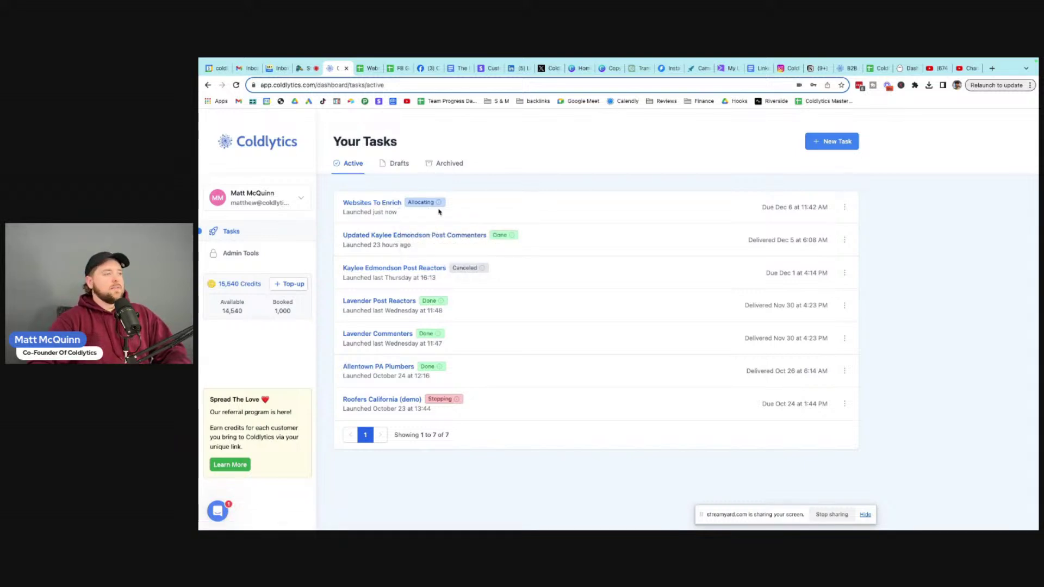
{"action": "left_click", "coordinate": [301, 200]}
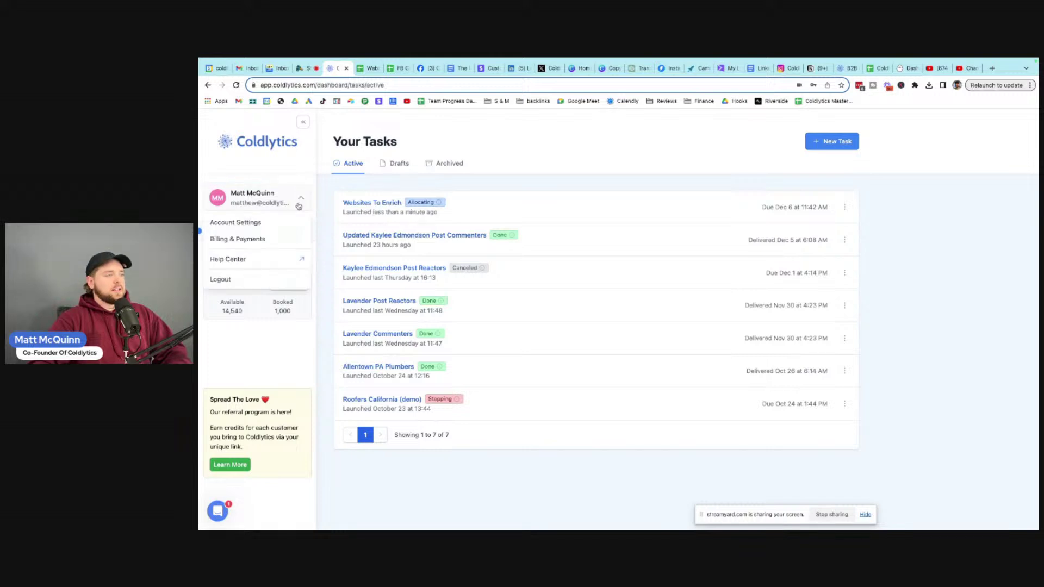
{"action": "left_click", "coordinate": [279, 238]}
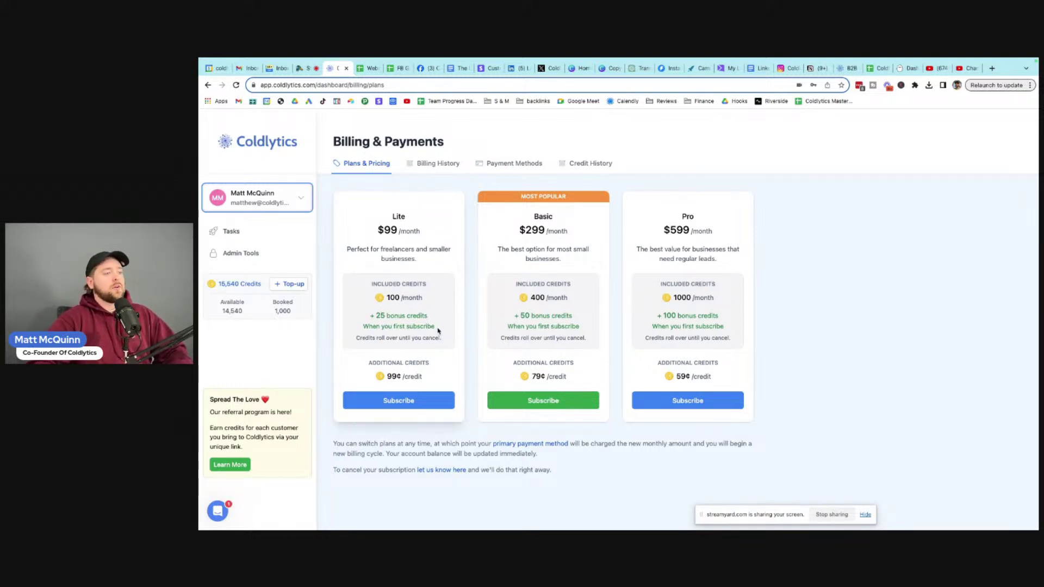
{"action": "left_click_drag", "start_coordinate": [436, 329], "coordinate": [373, 315]}
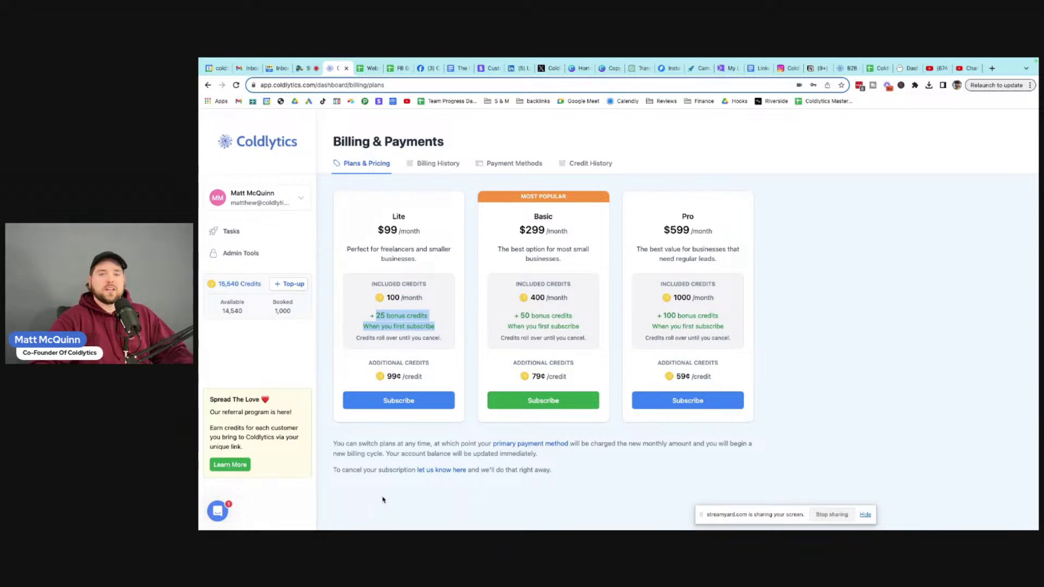
{"action": "left_click", "coordinate": [532, 359]}
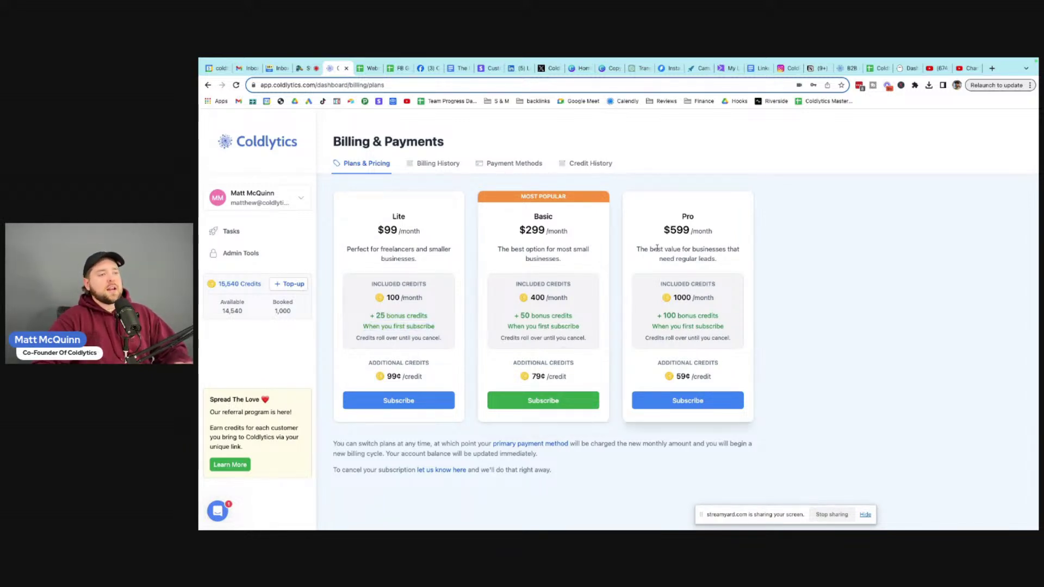